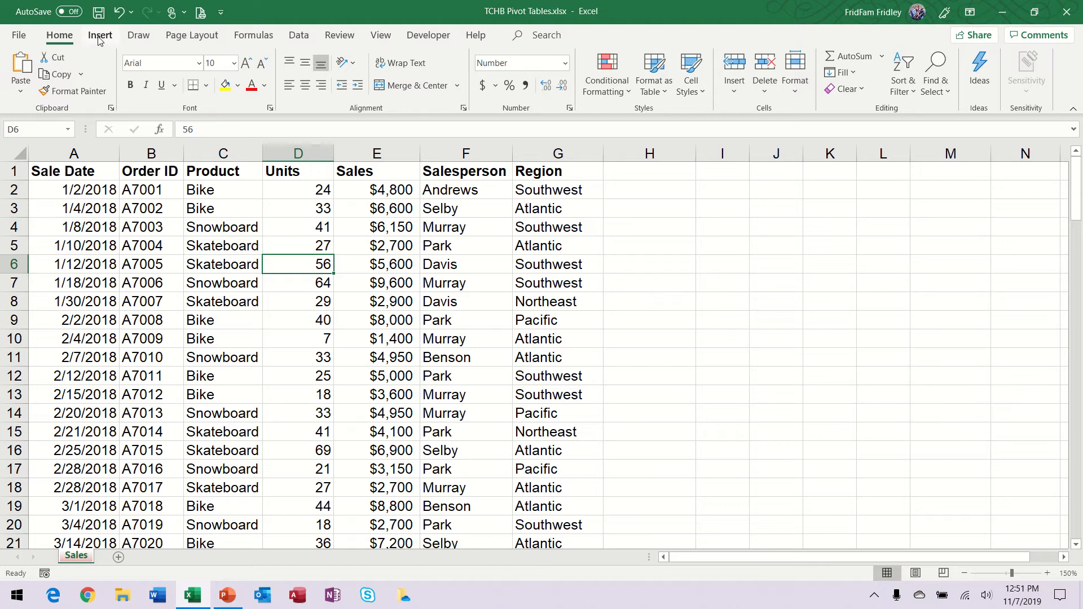
# Step: Open the recommended PivotTables for the sales data and move the dialog clear of the data columns
pyautogui.click(100, 38)
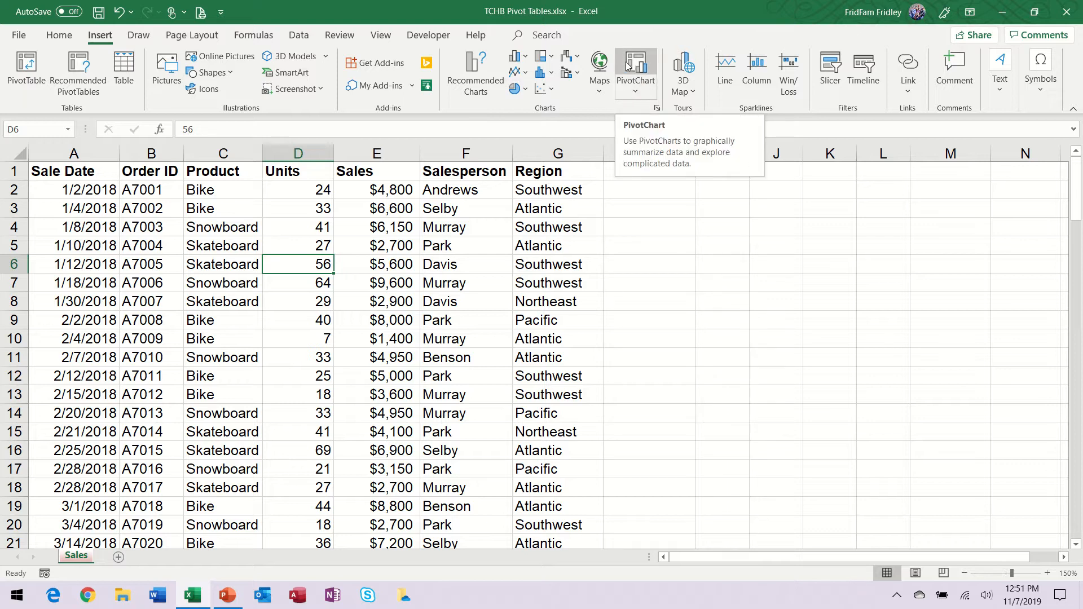
pyautogui.click(643, 88)
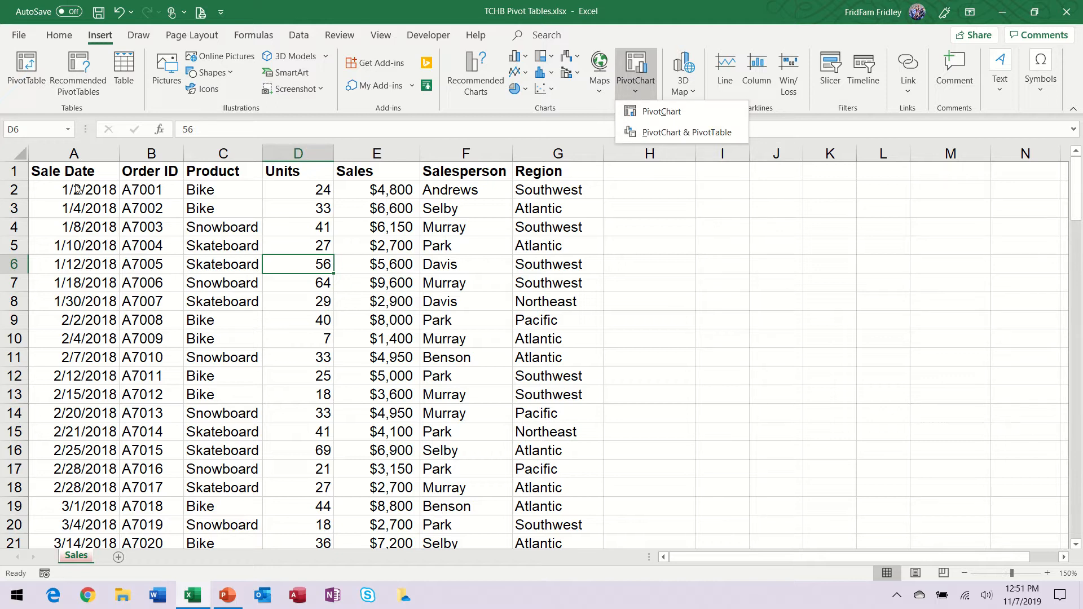
pyautogui.click(32, 105)
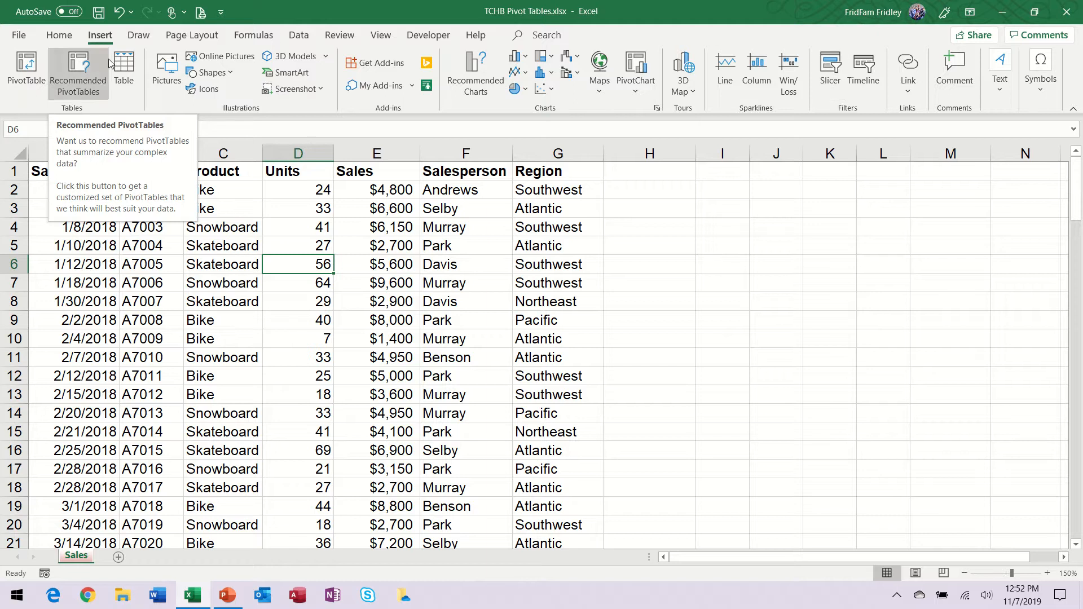
pyautogui.click(81, 78)
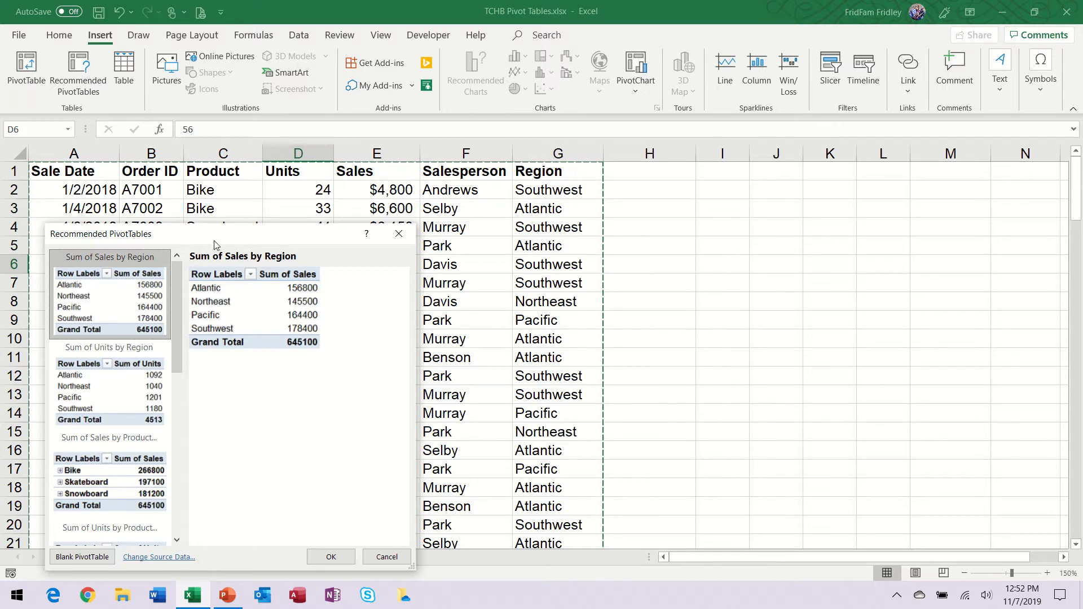
pyautogui.moveTo(215, 239); pyautogui.dragTo(402, 127)
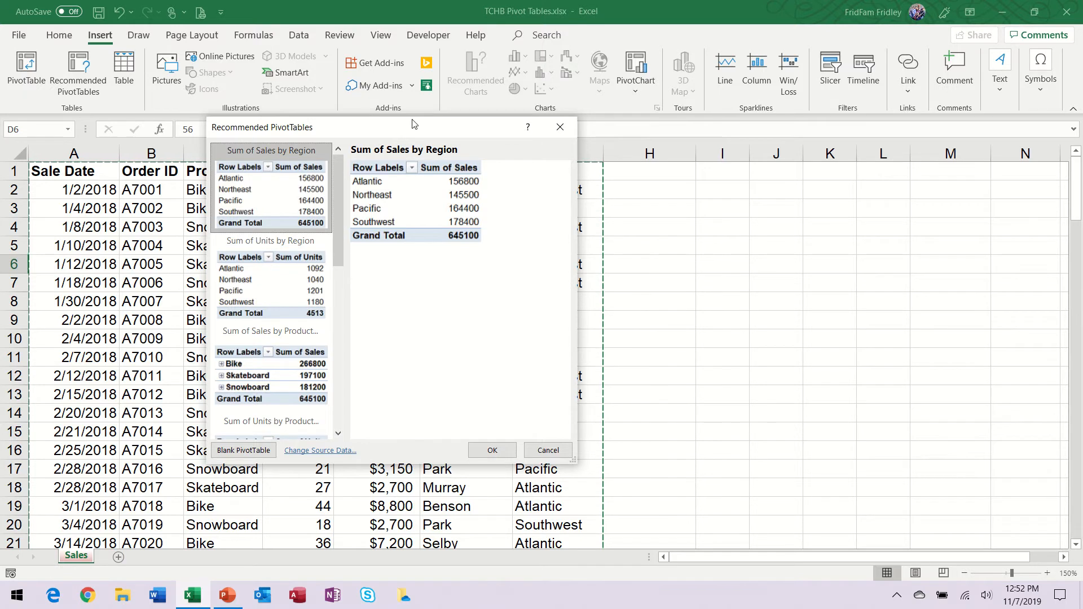
pyautogui.moveTo(380, 134); pyautogui.dragTo(780, 115)
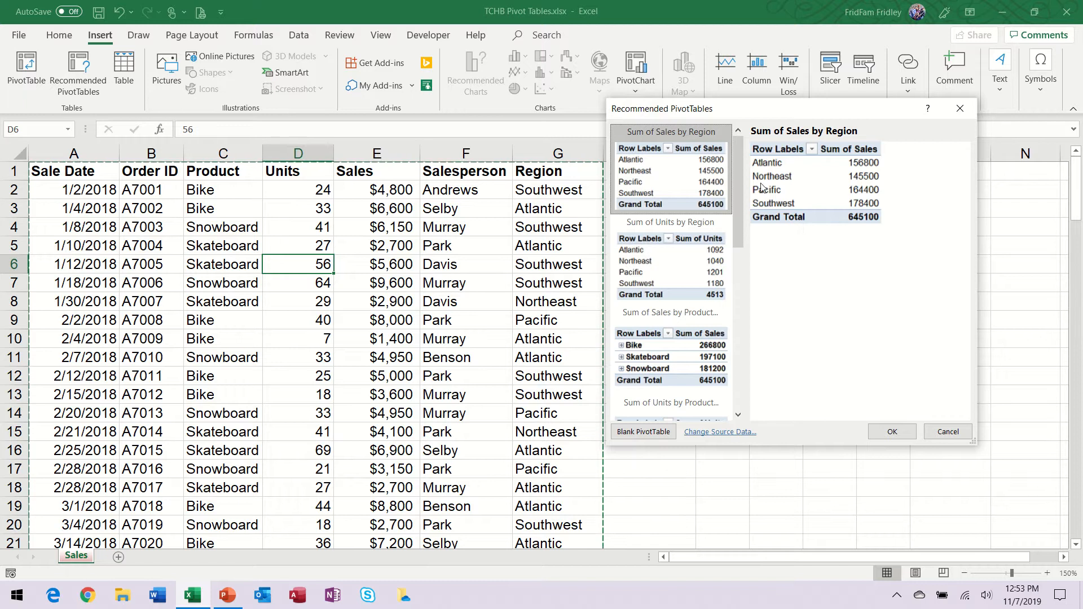
# Step: Preview the recommended PivotTables that sum units and sales by region, product, salesperson, and salesperson with region
pyautogui.click(684, 271)
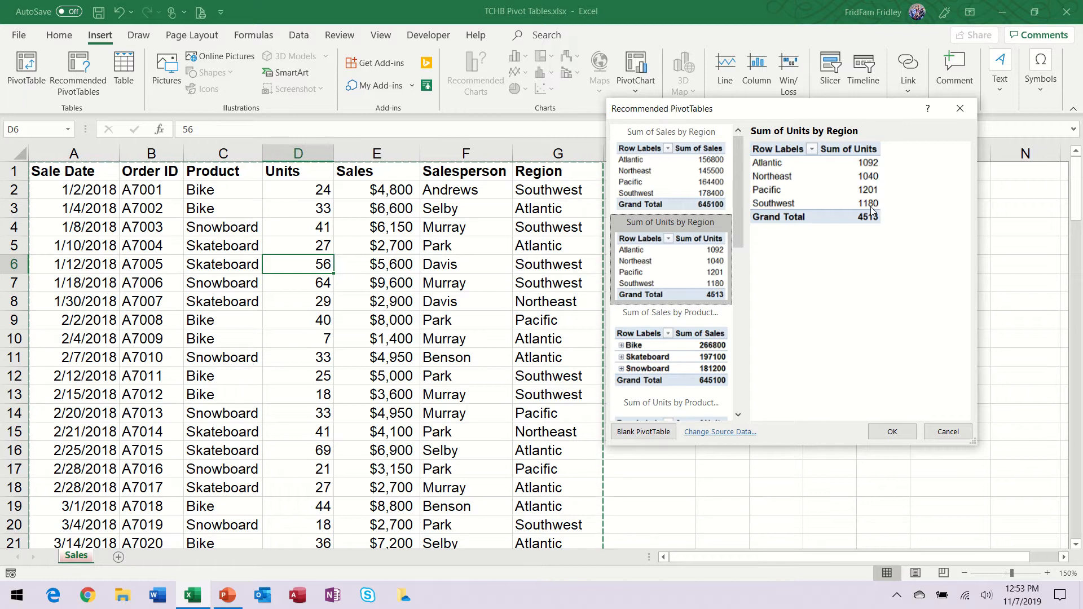
pyautogui.click(703, 350)
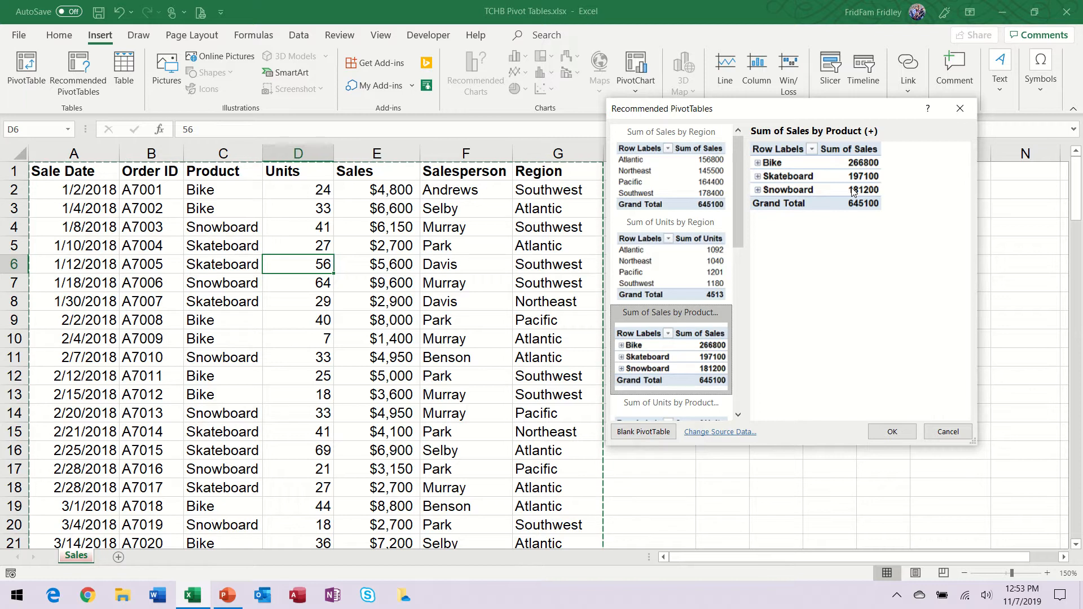
pyautogui.click(739, 414)
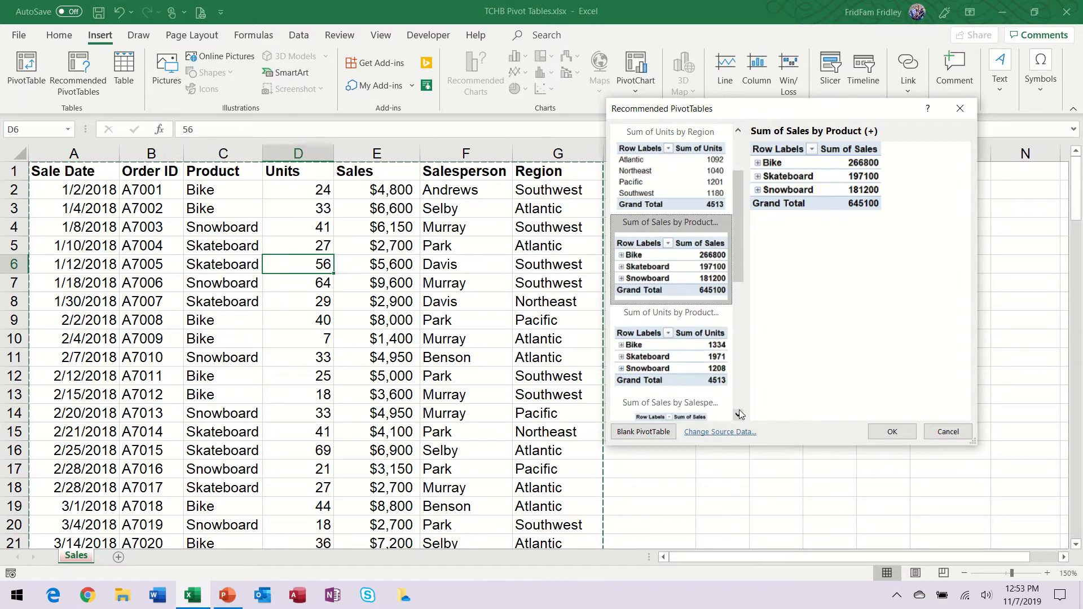
pyautogui.click(739, 413)
pyautogui.click(702, 270)
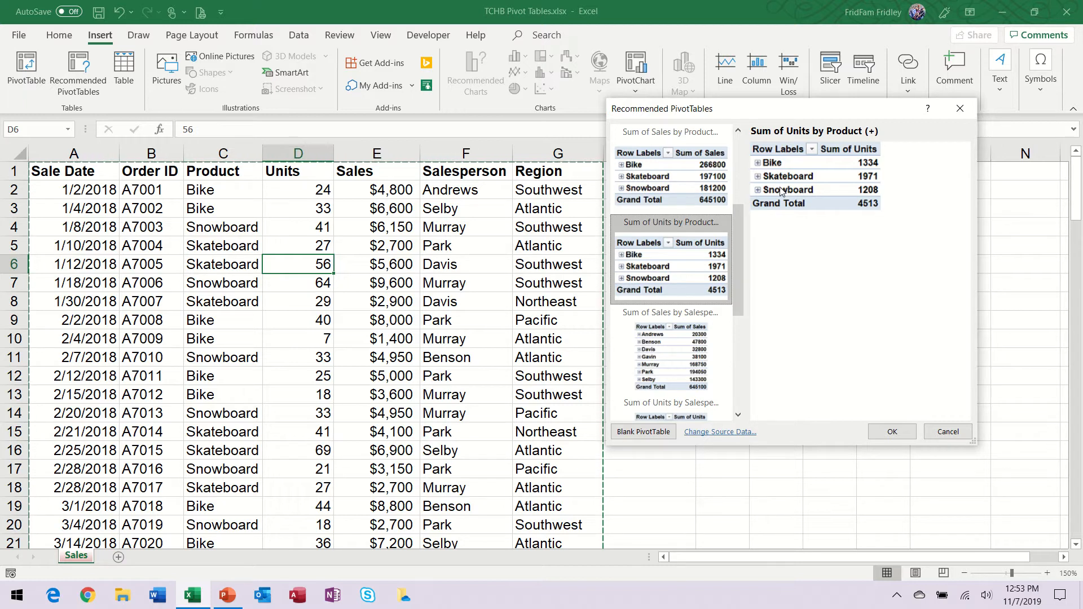
pyautogui.click(702, 350)
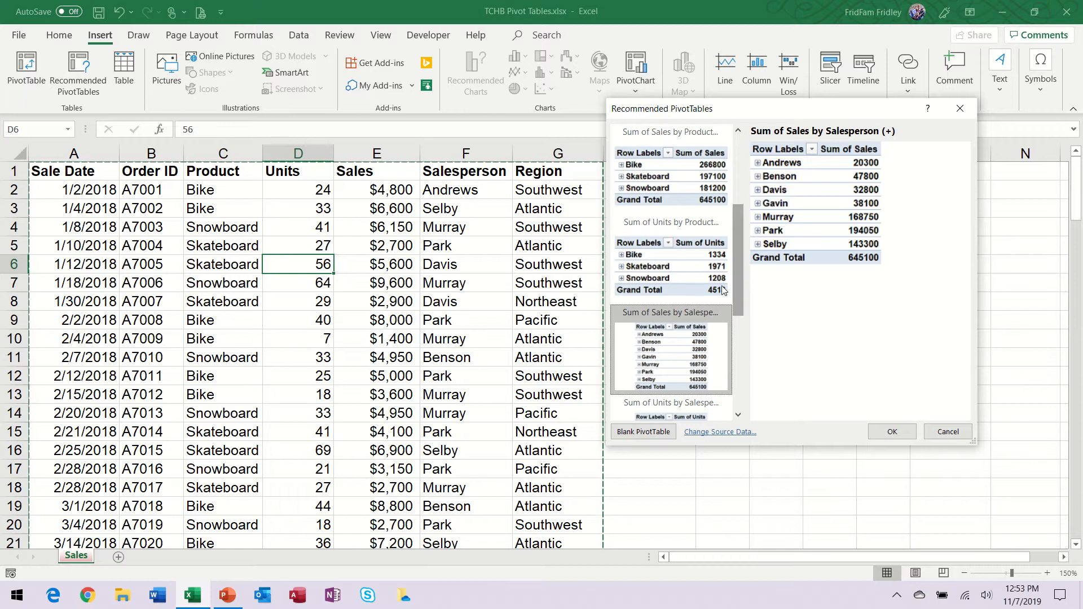
pyautogui.moveTo(742, 292); pyautogui.dragTo(737, 333)
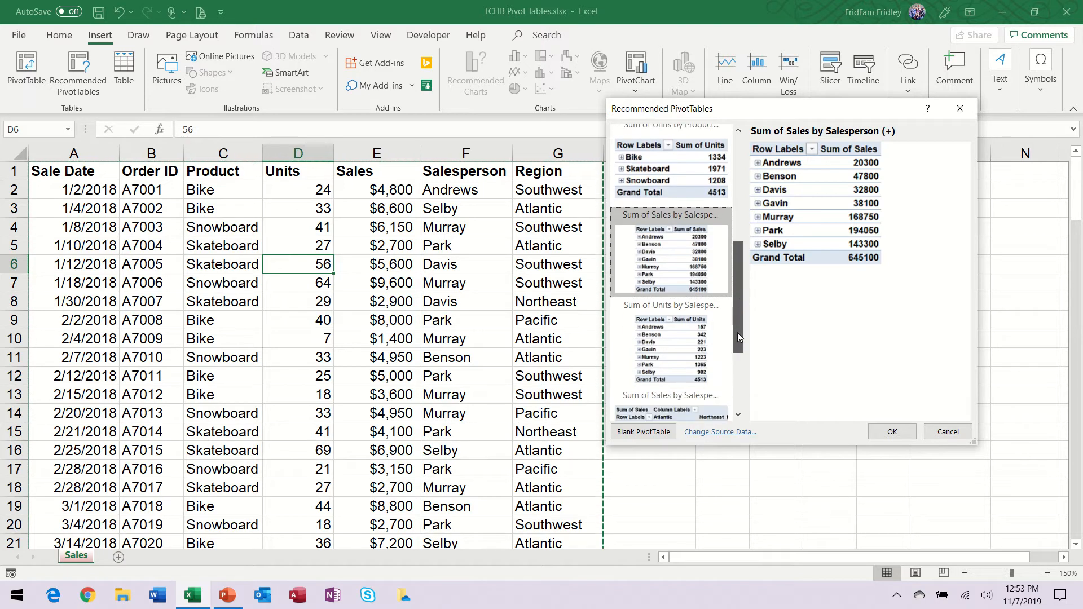
pyautogui.click(711, 325)
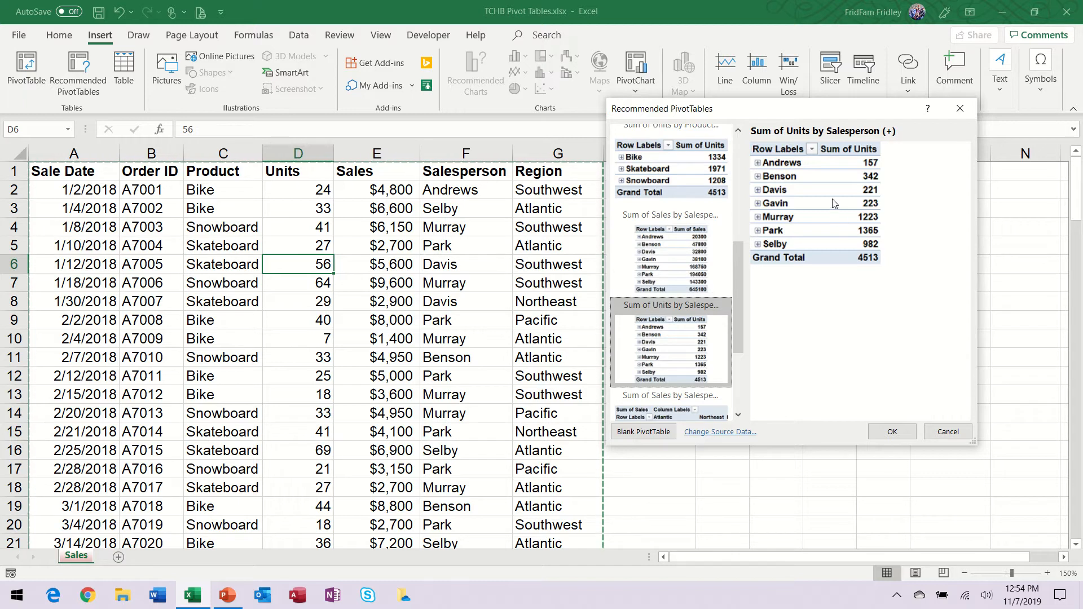
pyautogui.scroll(-3, 738, 299)
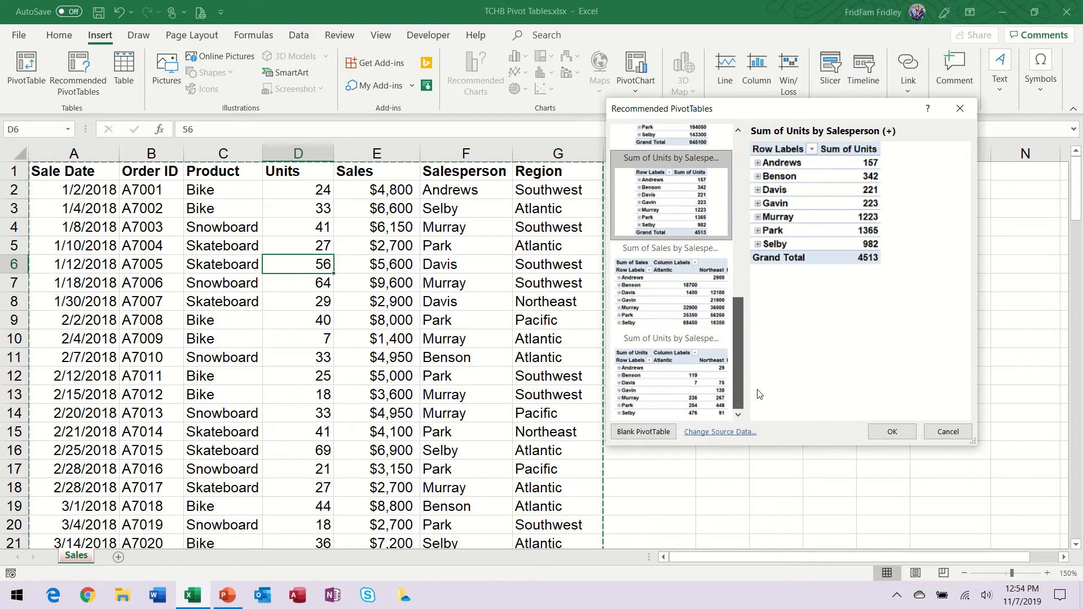
pyautogui.click(704, 297)
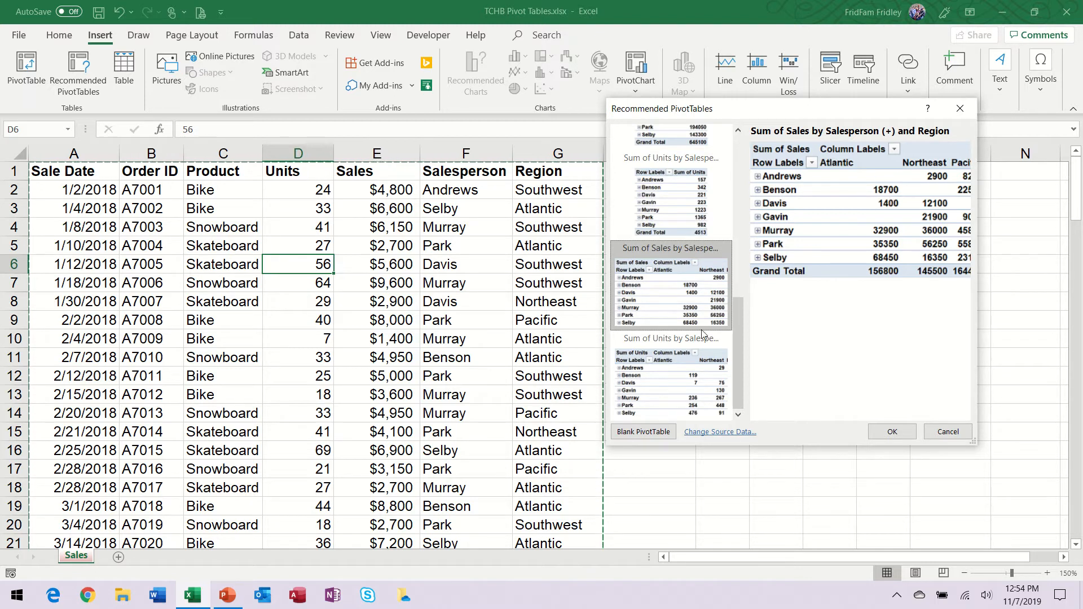
pyautogui.click(690, 388)
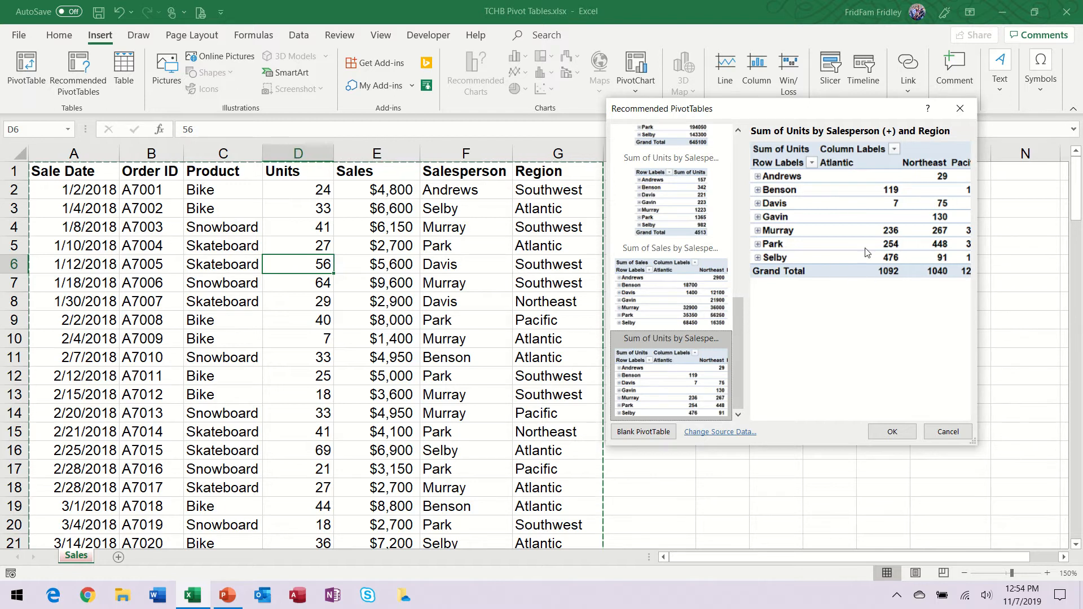
# Step: Insert the recommended Sum of Sales by Region PivotTable on a new sheet
pyautogui.scroll(10, 698, 183)
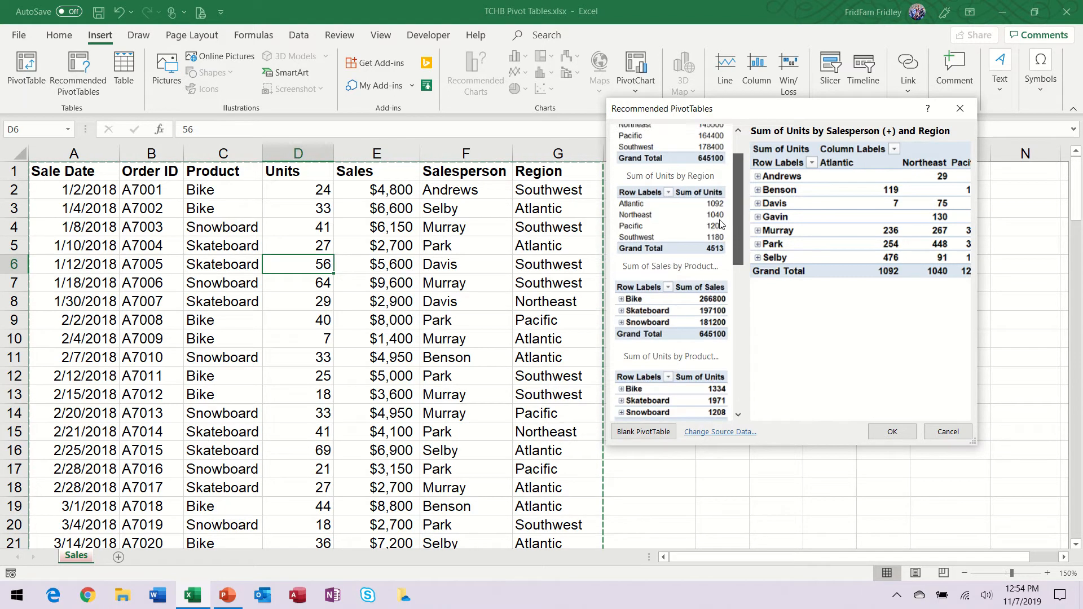
pyautogui.click(696, 180)
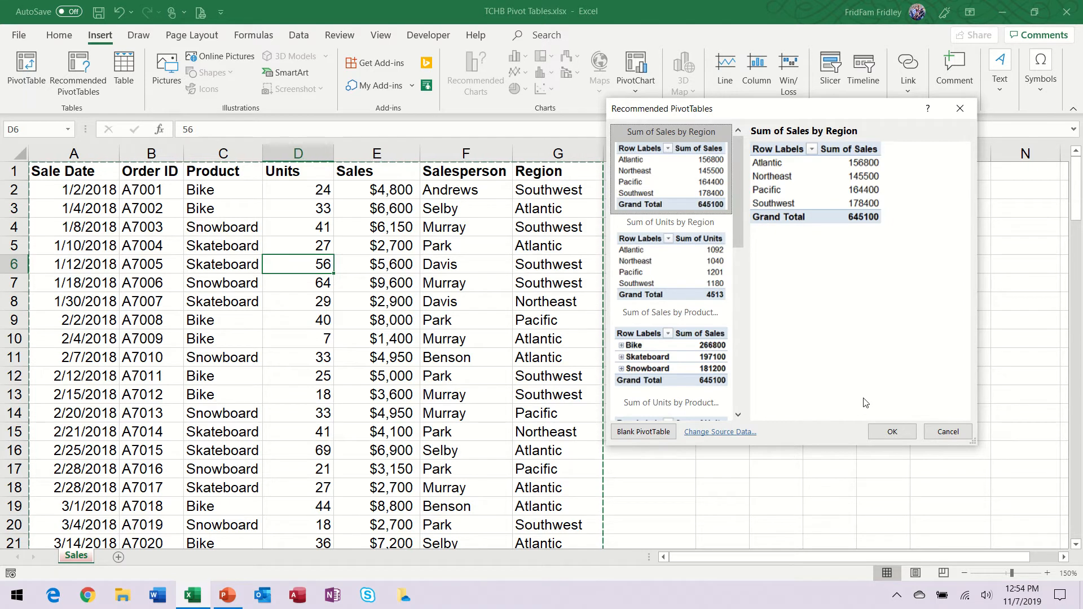
pyautogui.click(886, 433)
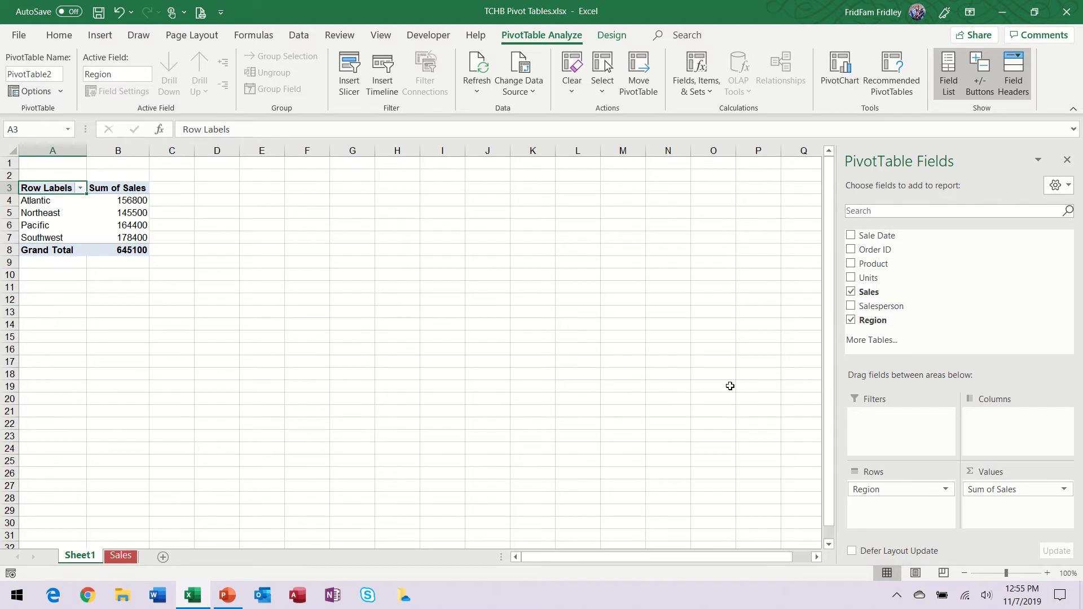
# Step: Compare the region PivotTable on Sheet1 with the source data on the Sales sheet
pyautogui.click(130, 559)
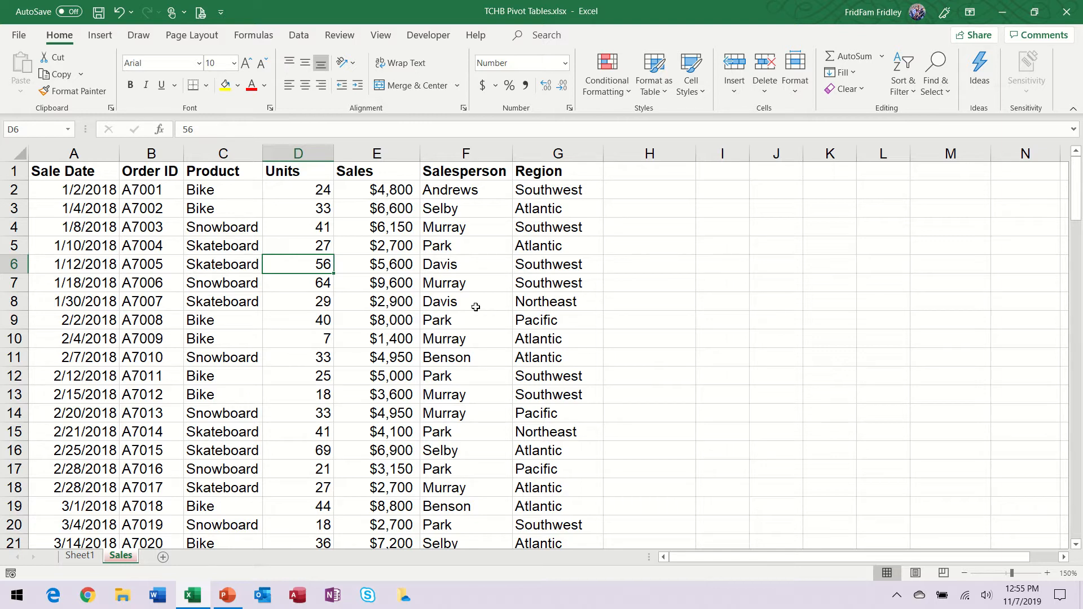
pyautogui.click(82, 556)
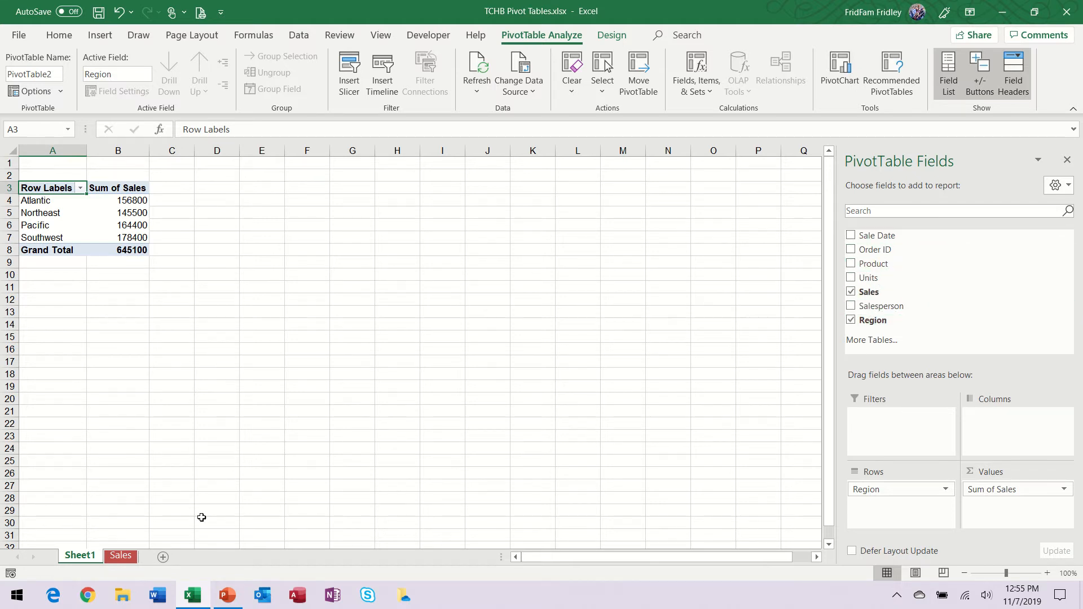
pyautogui.click(133, 556)
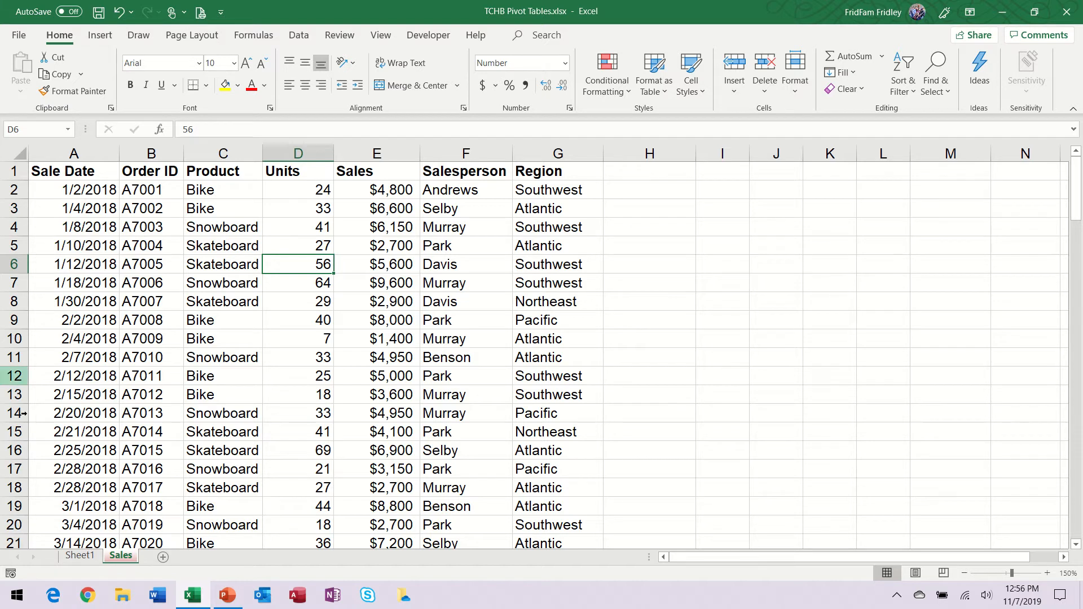
pyautogui.click(79, 557)
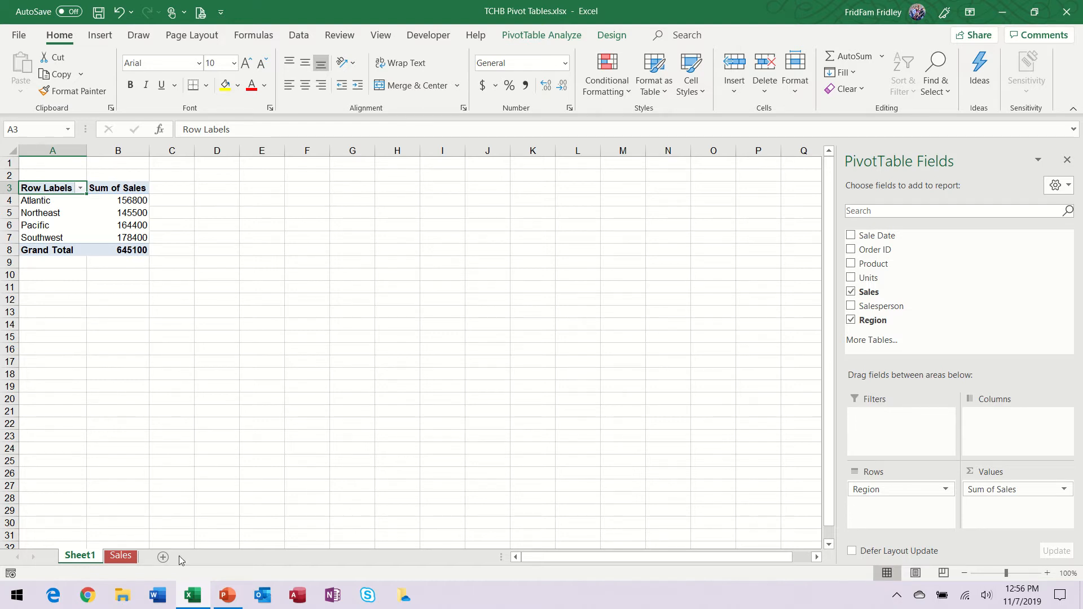
pyautogui.click(127, 559)
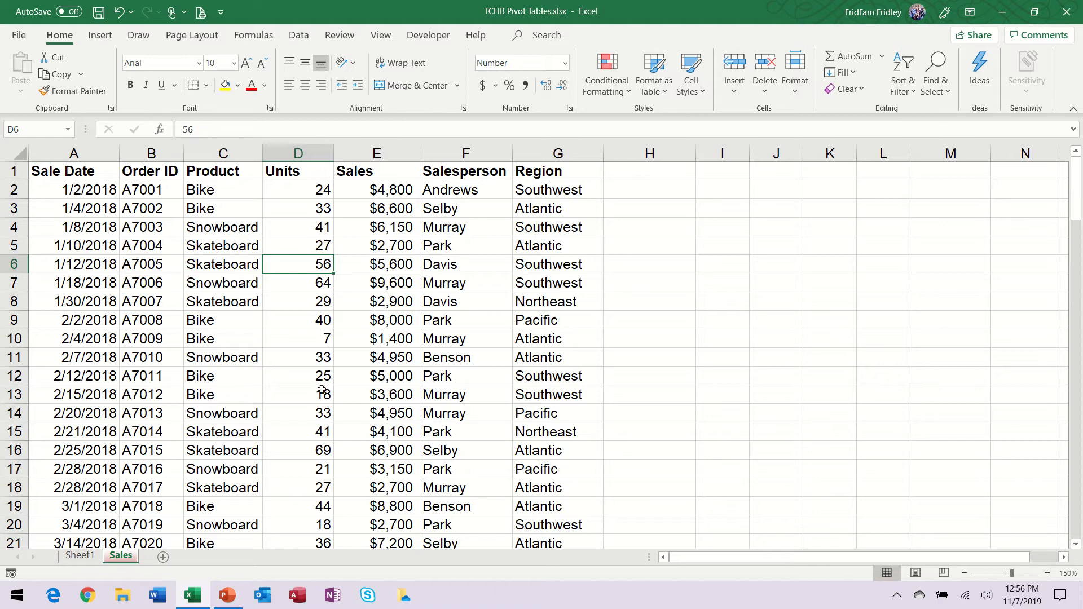
pyautogui.click(94, 557)
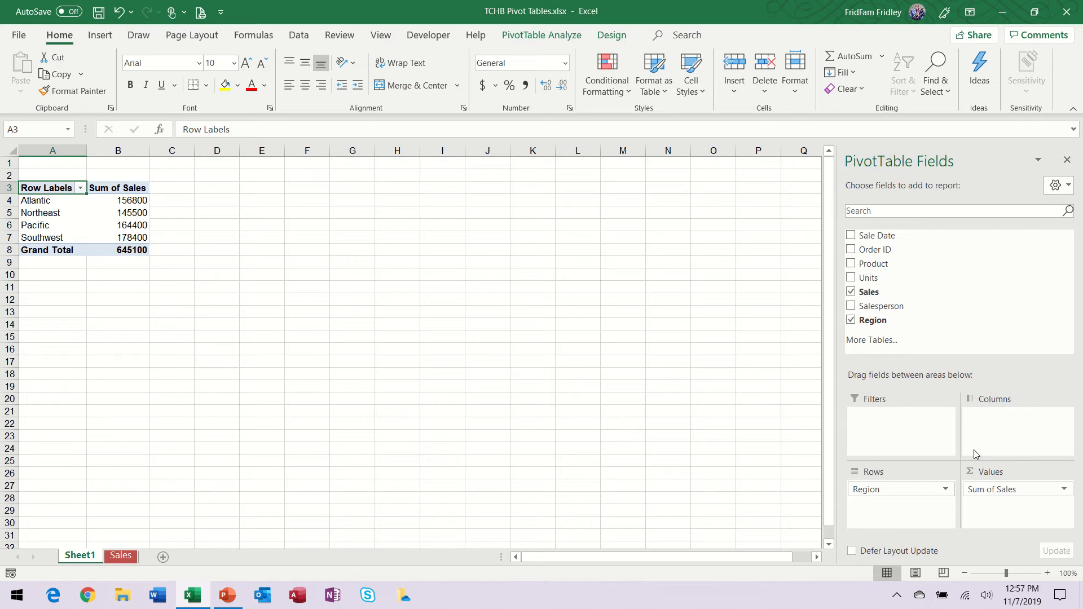
pyautogui.click(119, 557)
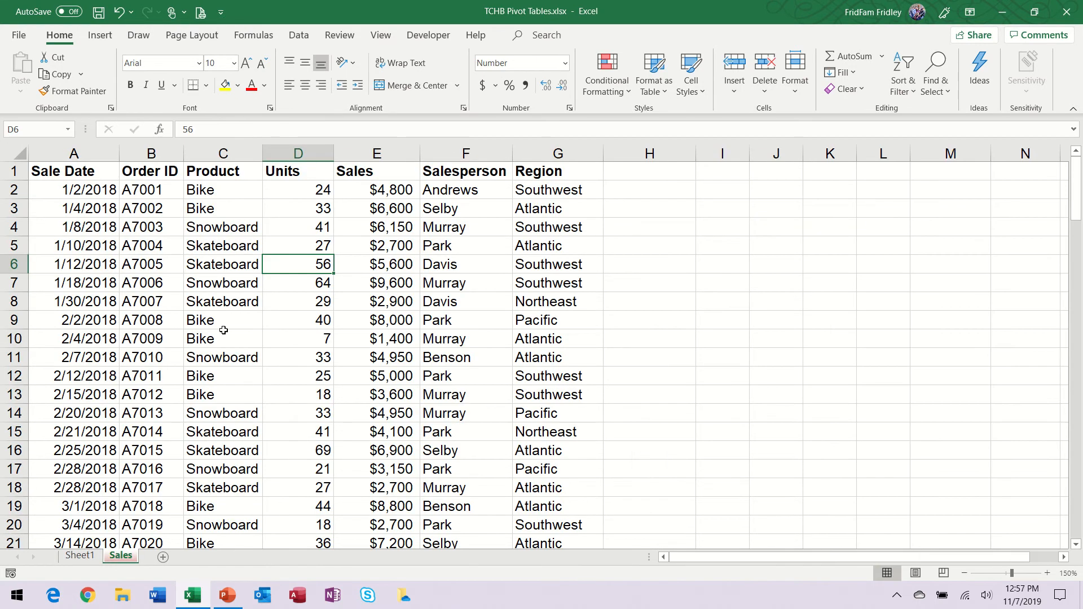
# Step: From cell D7 in the Sales data, insert the recommended Sum of Sales by Product (+) PivotTable on a new sheet
pyautogui.click(299, 305)
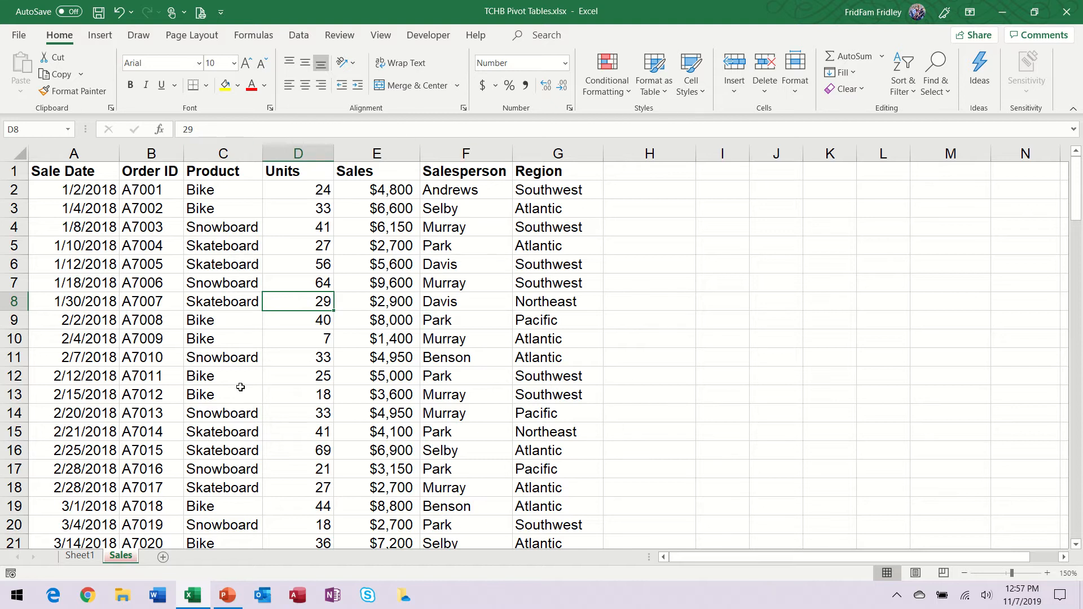
pyautogui.moveTo(314, 281); pyautogui.dragTo(315, 296)
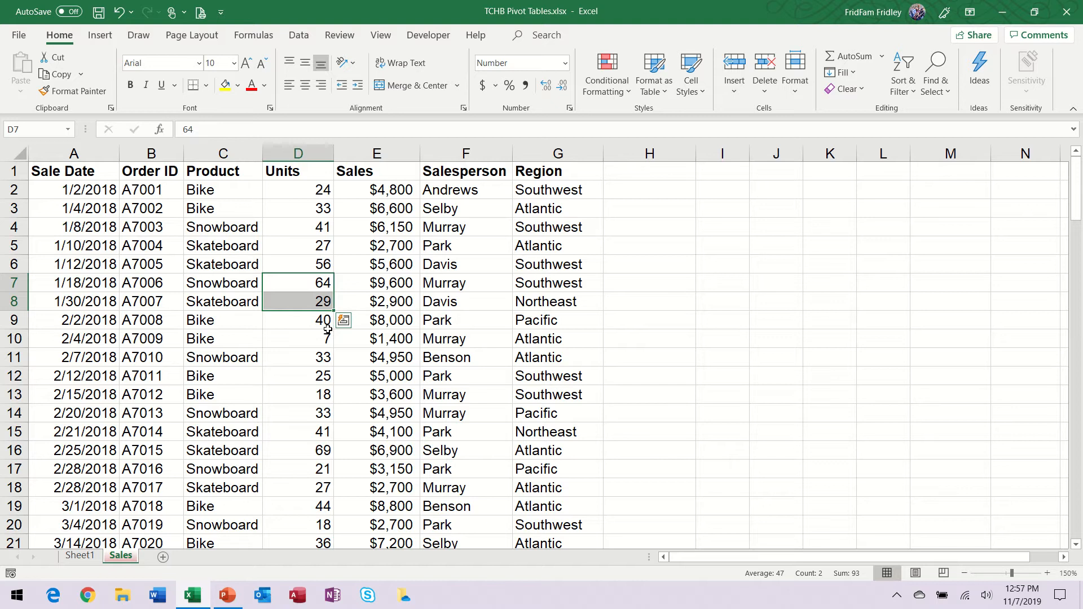
pyautogui.click(308, 284)
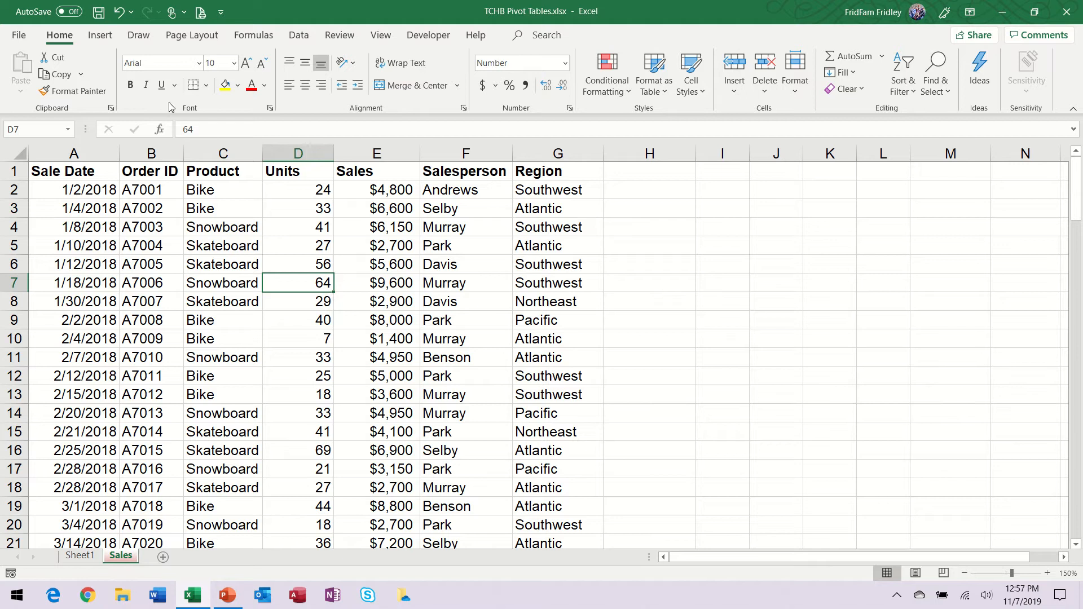
pyautogui.click(100, 36)
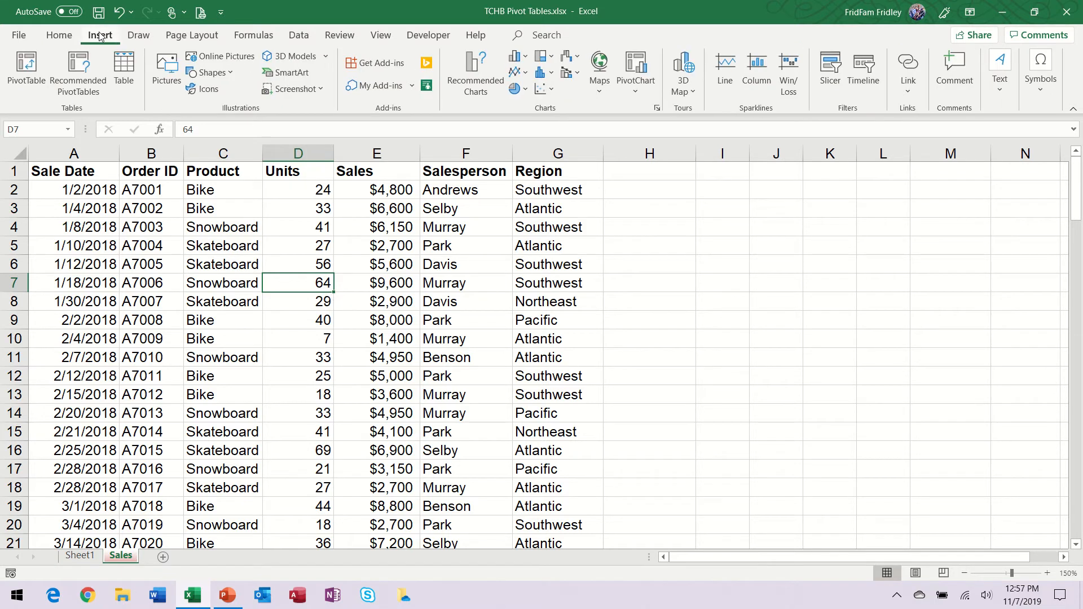
pyautogui.click(81, 77)
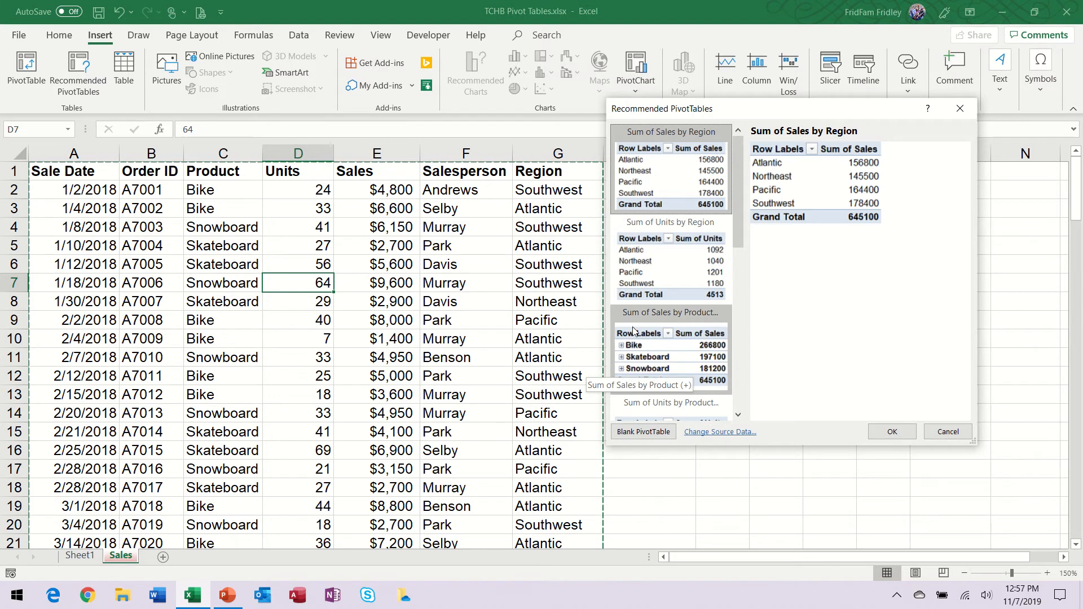
pyautogui.click(698, 348)
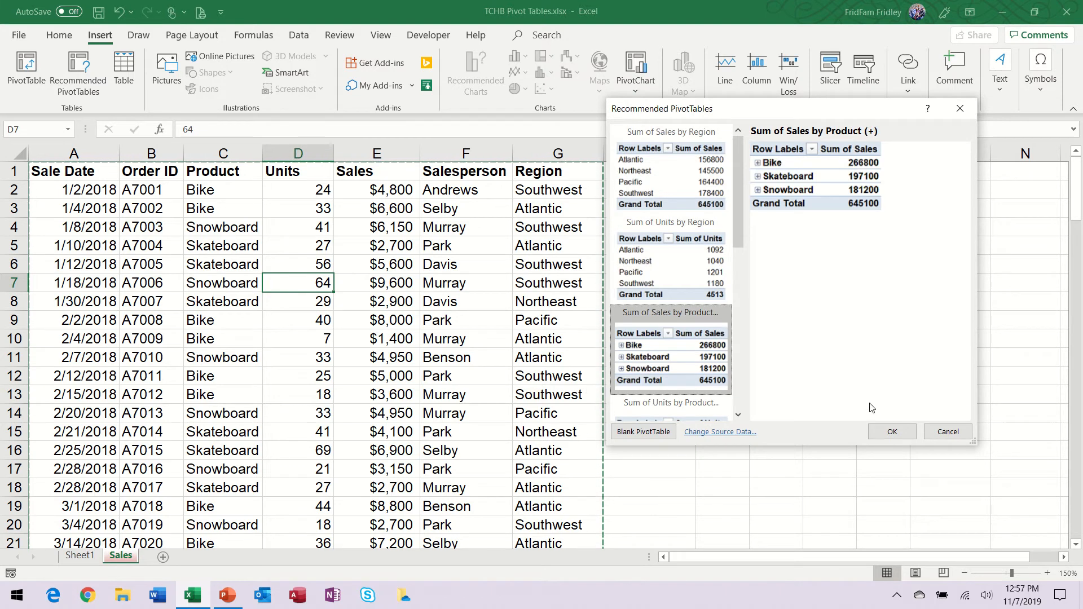
pyautogui.click(894, 432)
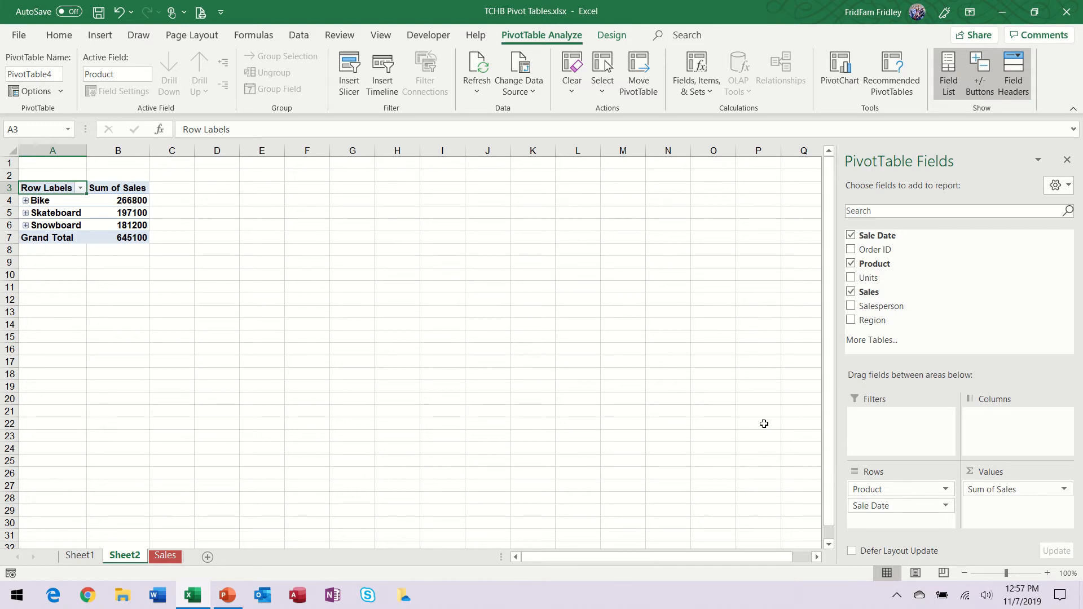
# Step: Review the Sales source data and return to the product PivotTable on Sheet2
pyautogui.click(173, 562)
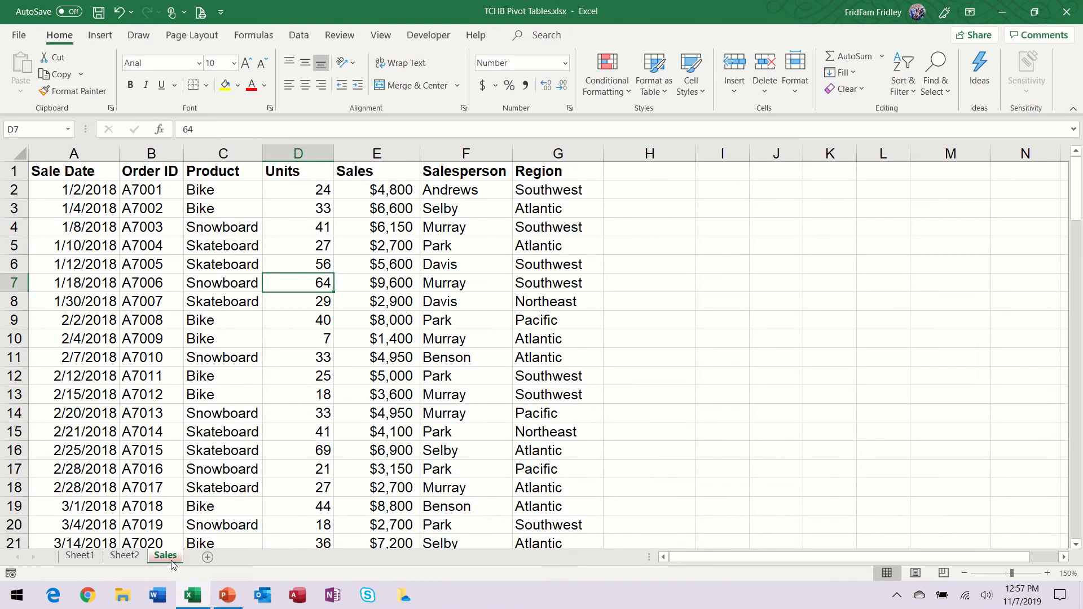
pyautogui.click(125, 556)
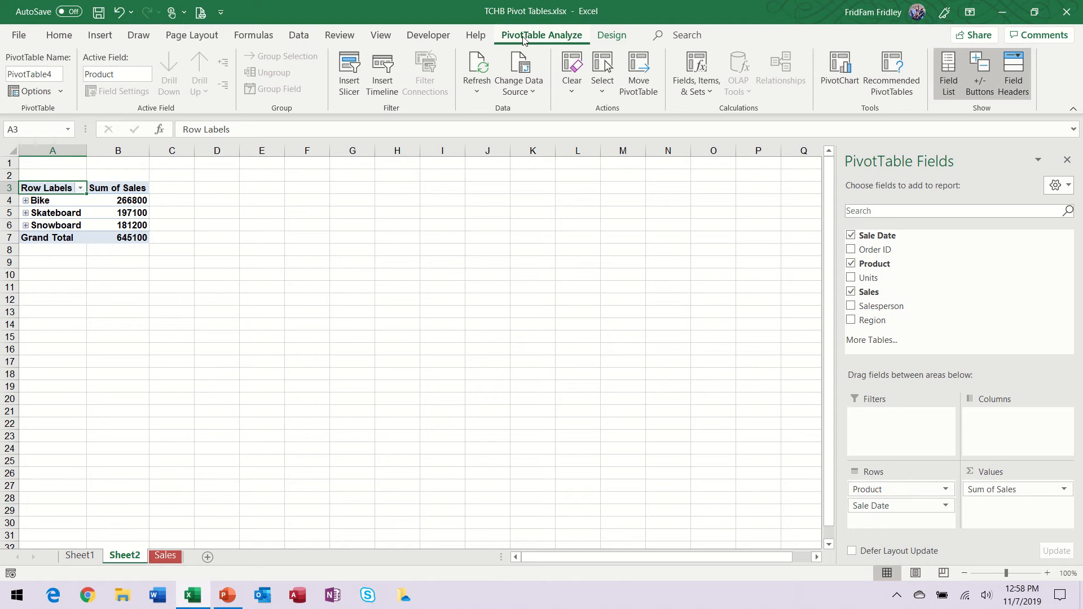
# Step: Examine the PivotTable Analyze and Design tools for the product PivotTable, comparing cell F4 outside it with cell A5 inside it
pyautogui.click(619, 39)
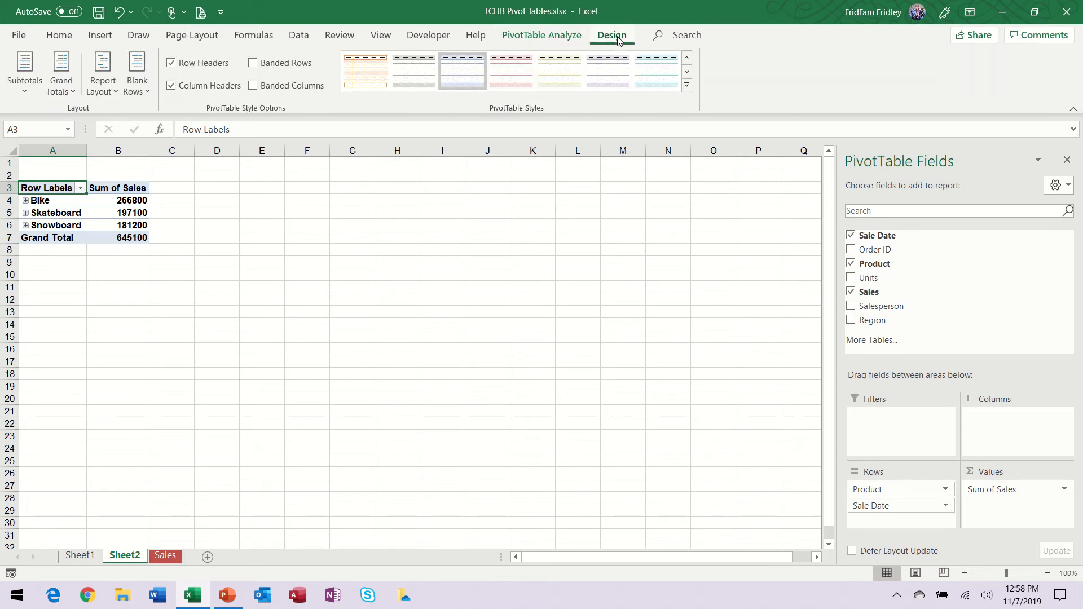
pyautogui.click(546, 41)
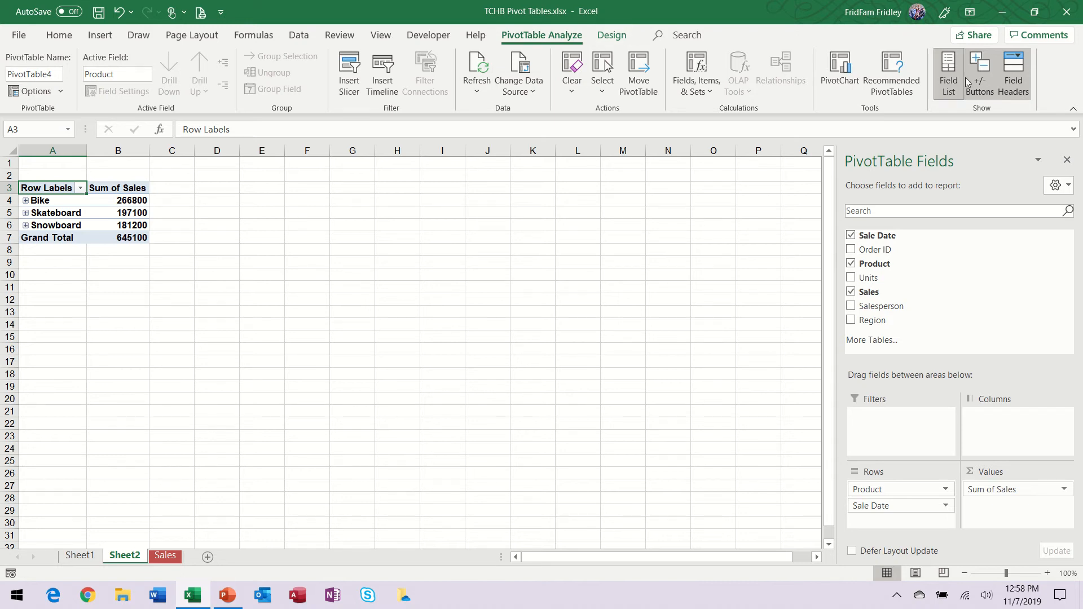
pyautogui.click(601, 39)
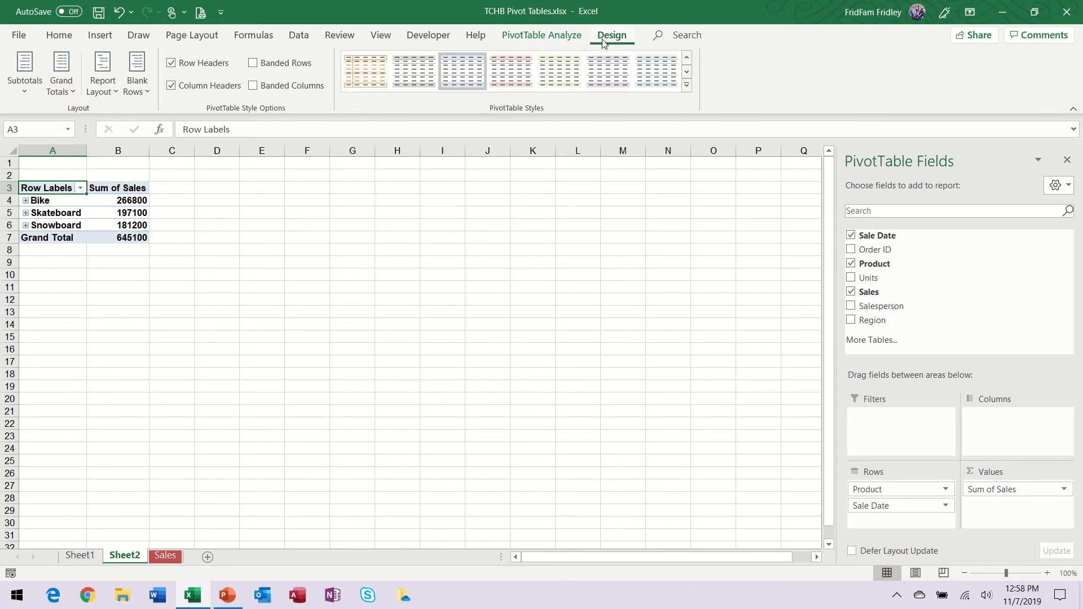
pyautogui.click(563, 37)
pyautogui.click(295, 199)
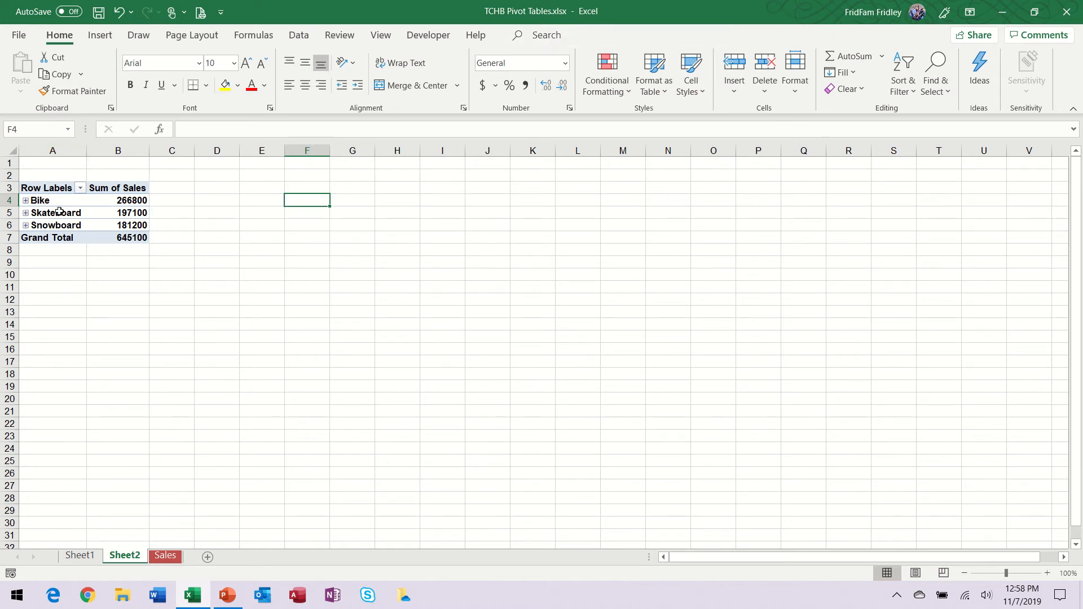
pyautogui.click(77, 213)
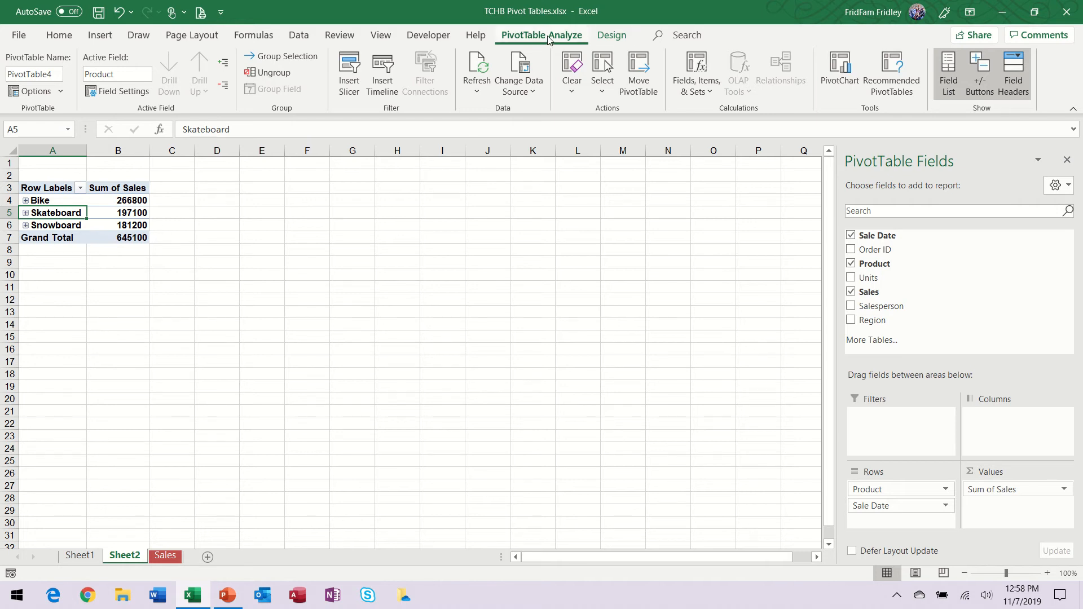
pyautogui.click(614, 38)
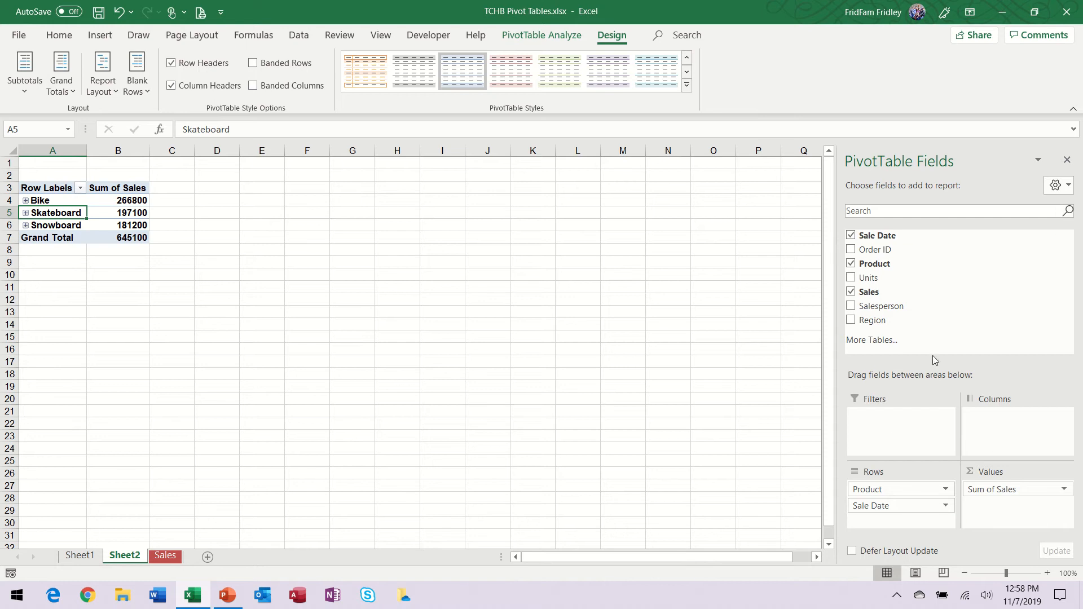
pyautogui.click(569, 35)
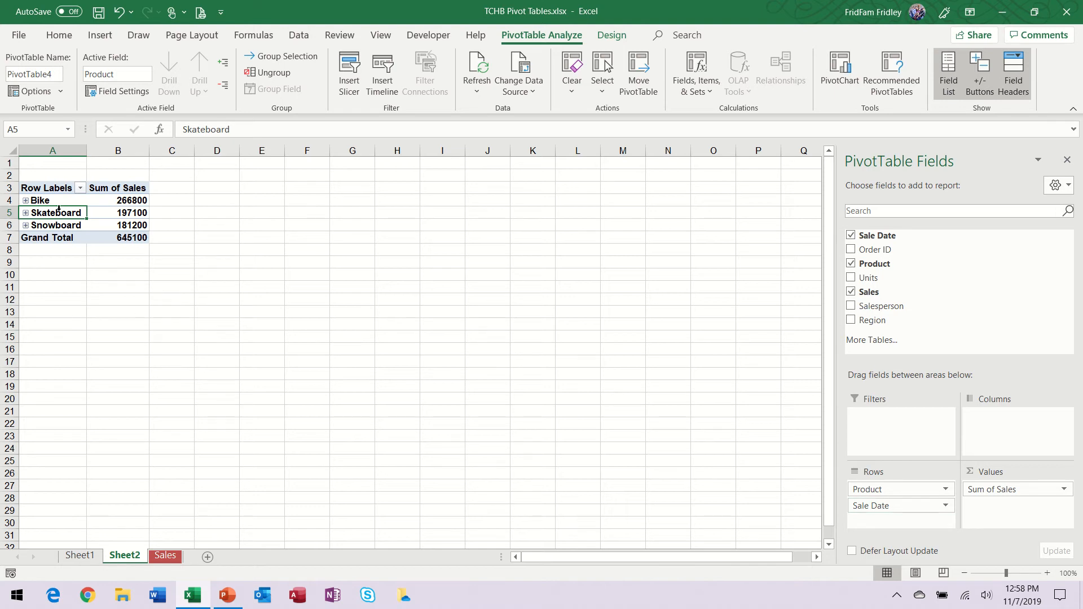
# Step: Expand Bike and Skateboard one at a time to examine their sales by date, collapsing each again
pyautogui.click(25, 201)
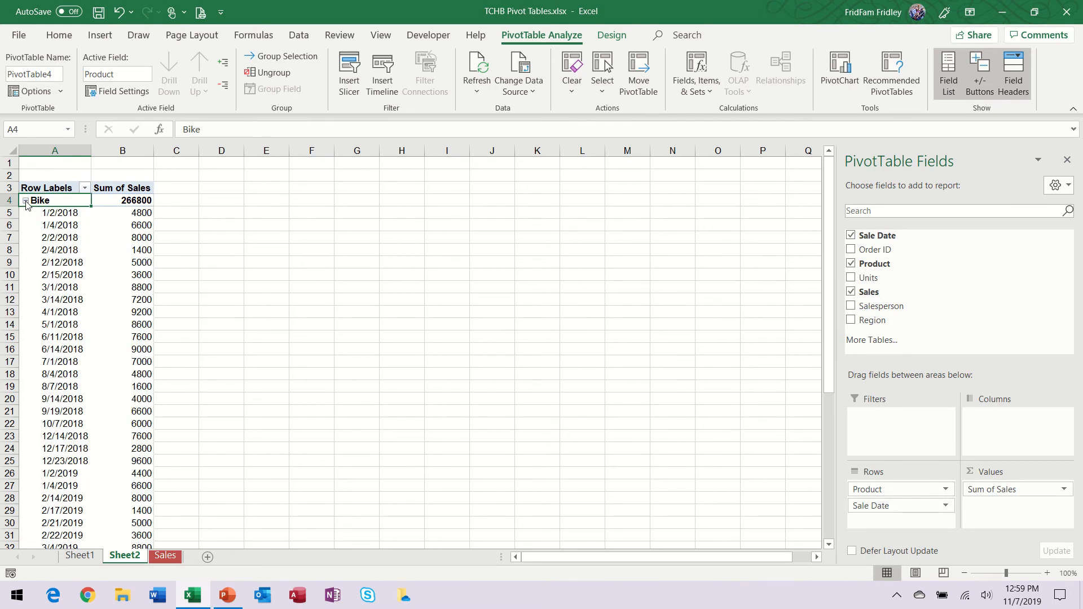
pyautogui.scroll(-8, 86, 429)
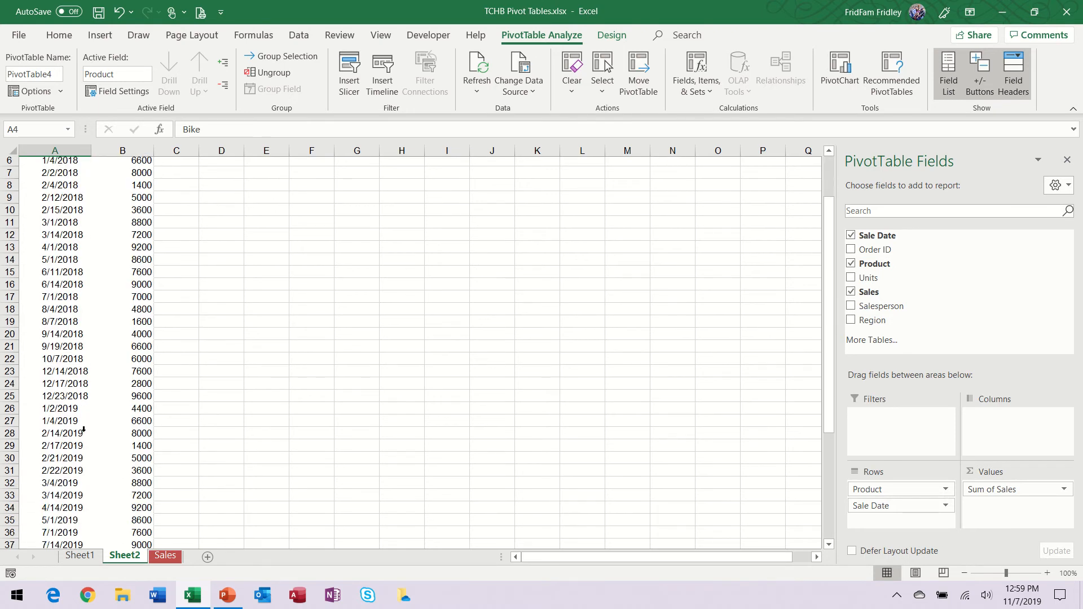
pyautogui.scroll(8, 76, 420)
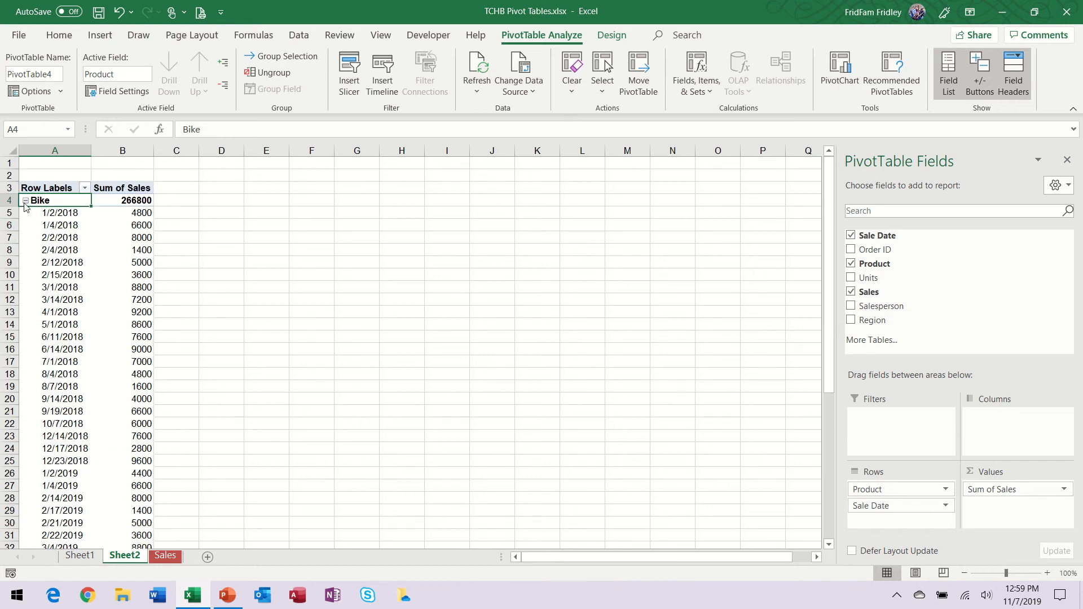
pyautogui.click(25, 202)
pyautogui.click(25, 214)
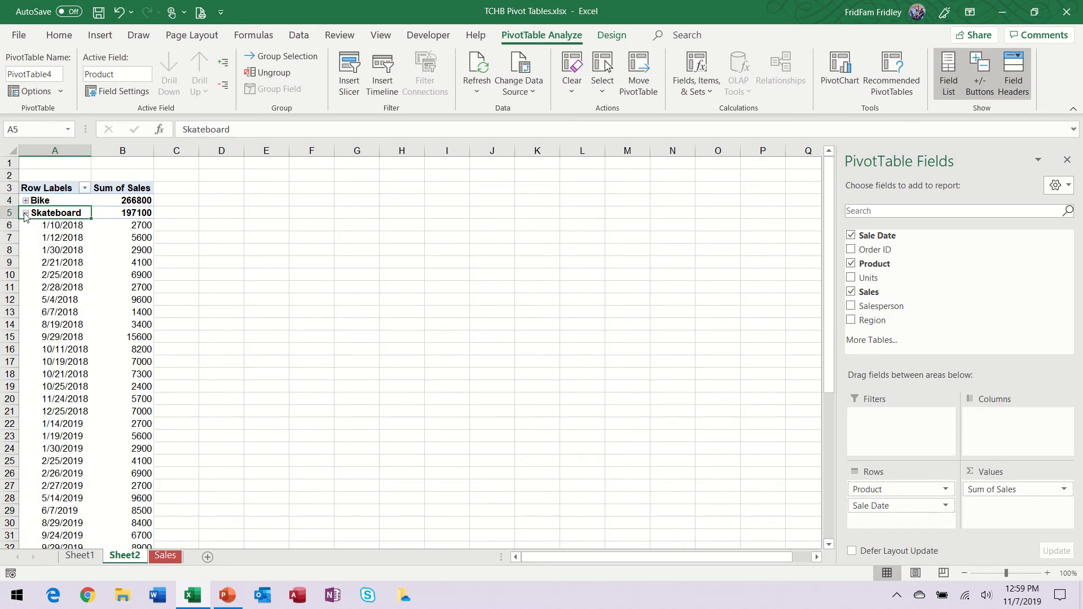
pyautogui.scroll(-7, 73, 354)
pyautogui.scroll(7, 73, 347)
pyautogui.click(25, 213)
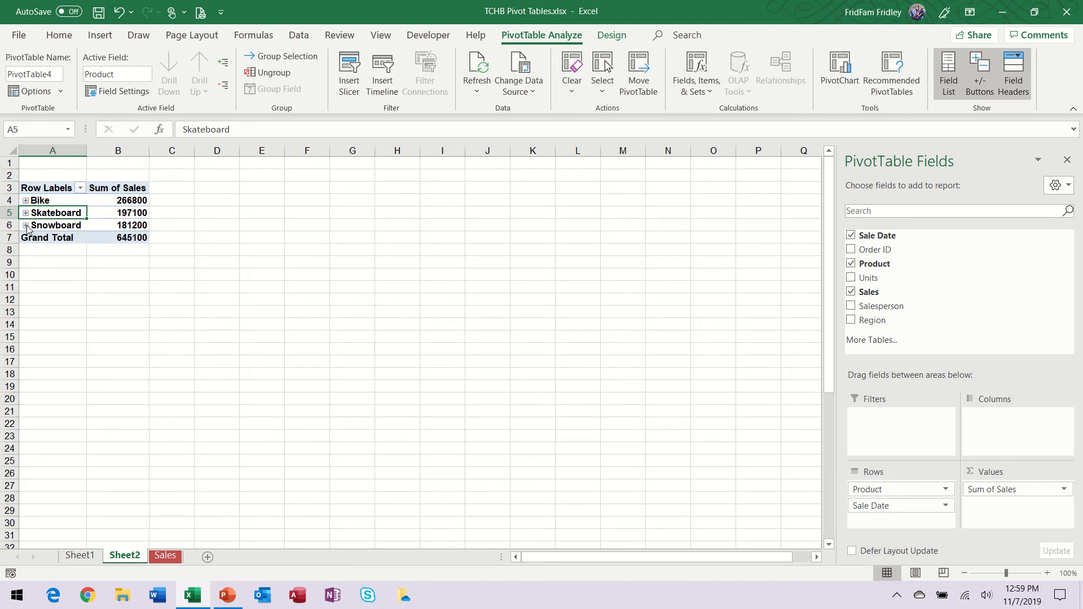
# Step: Expand Snowboard to examine its sales by date, collapse it, and briefly expand and collapse Skateboard again
pyautogui.click(25, 225)
pyautogui.scroll(-7, 28, 235)
pyautogui.scroll(7, 27, 235)
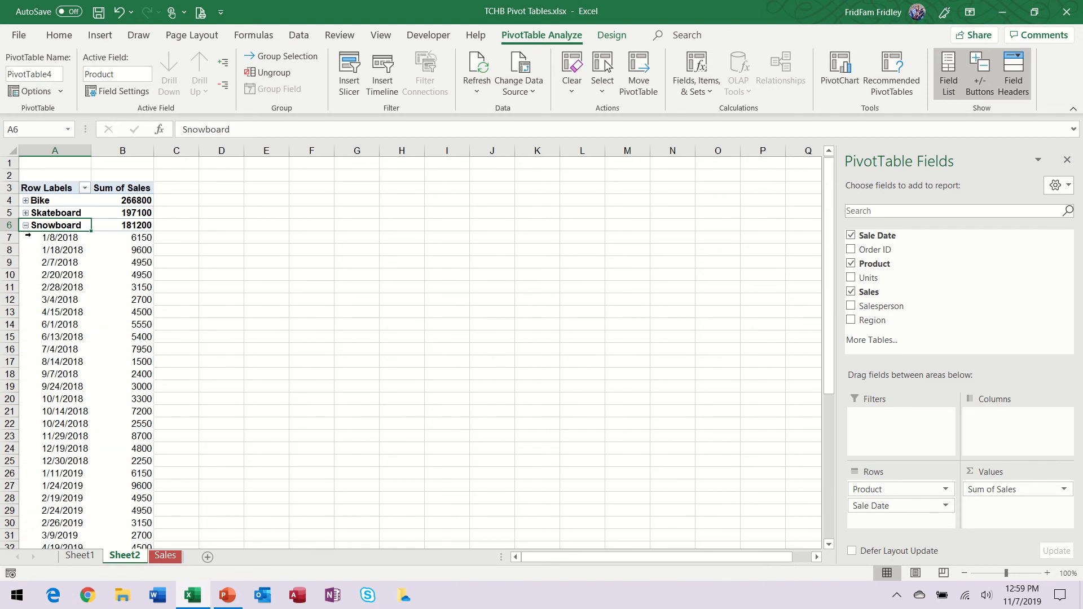
pyautogui.click(25, 225)
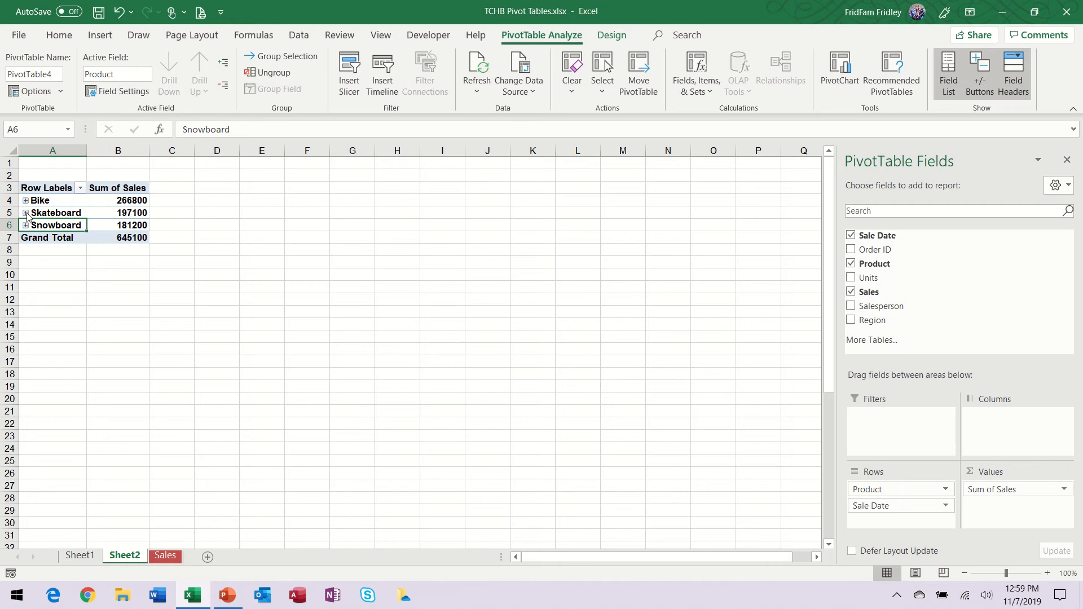
pyautogui.click(25, 213)
pyautogui.click(25, 214)
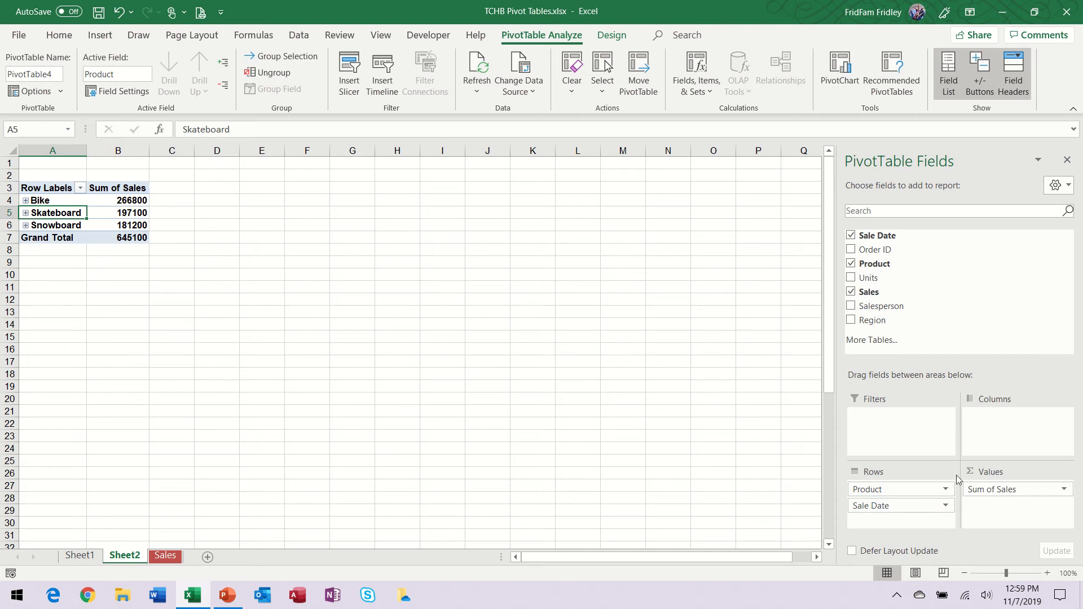
# Step: Compare the row fields of the region PivotTable on Sheet1 with the product PivotTable on Sheet2, expanding and collapsing Skateboard
pyautogui.click(79, 555)
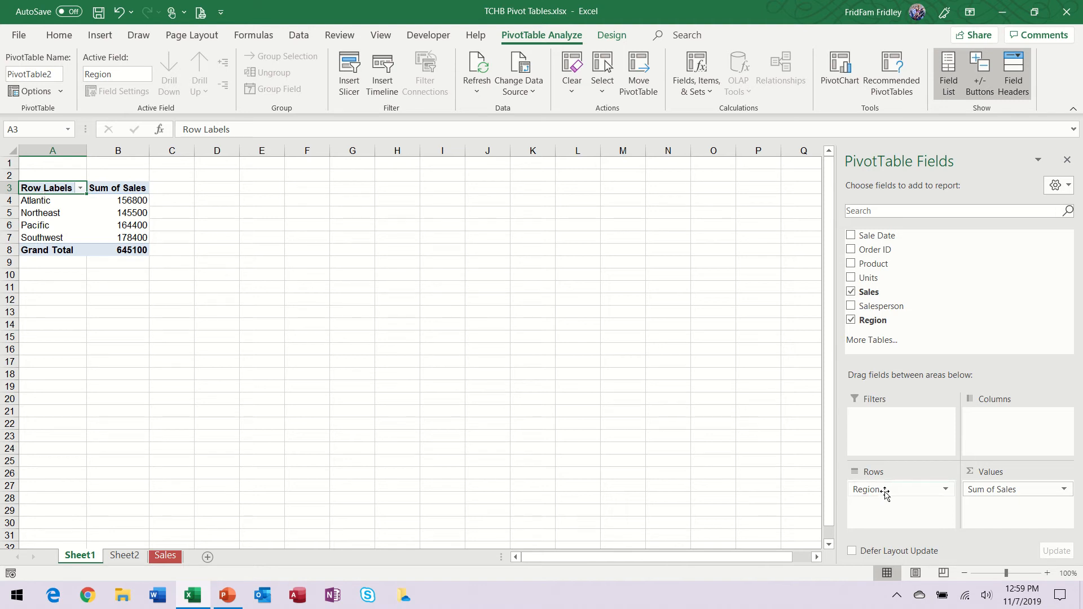
pyautogui.click(124, 555)
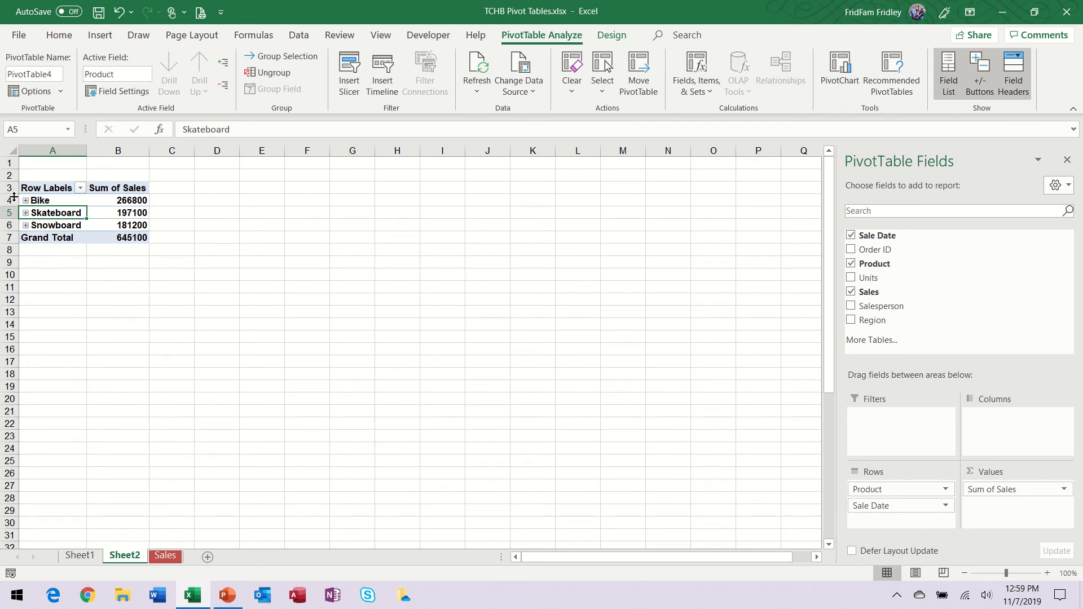
pyautogui.click(26, 213)
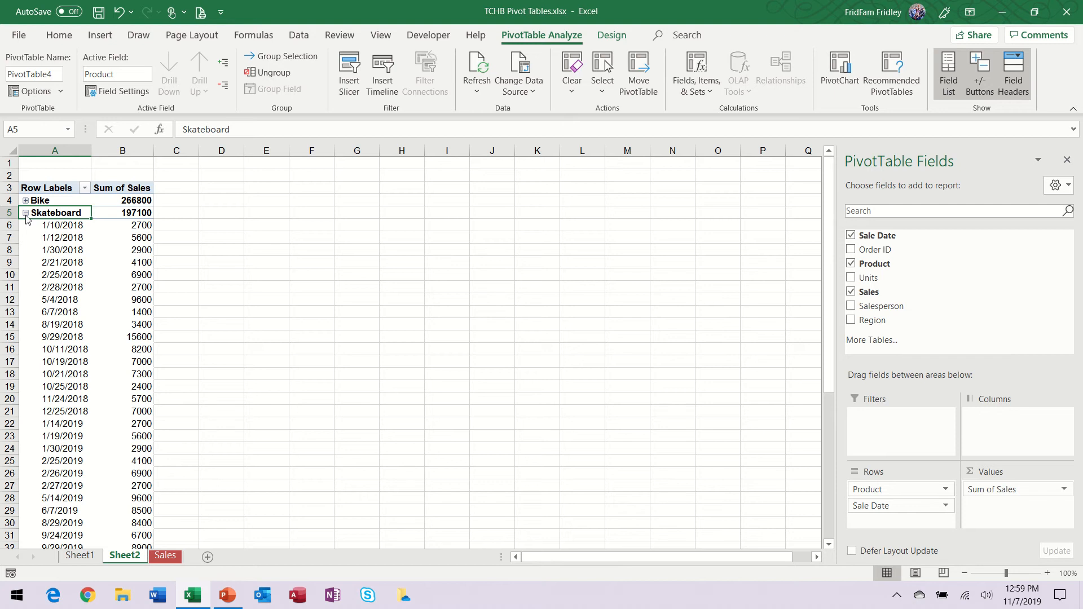
pyautogui.click(25, 213)
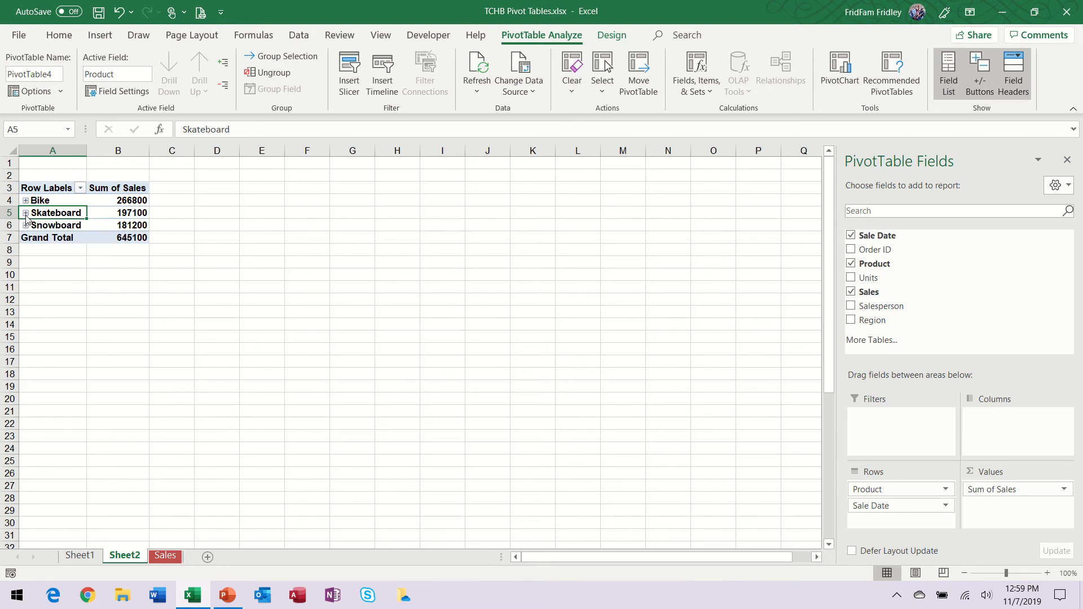
# Step: From cell D9 in the Sales data, insert the recommended Sum of Units by Salesperson (+) and Region PivotTable on a new sheet
pyautogui.click(161, 557)
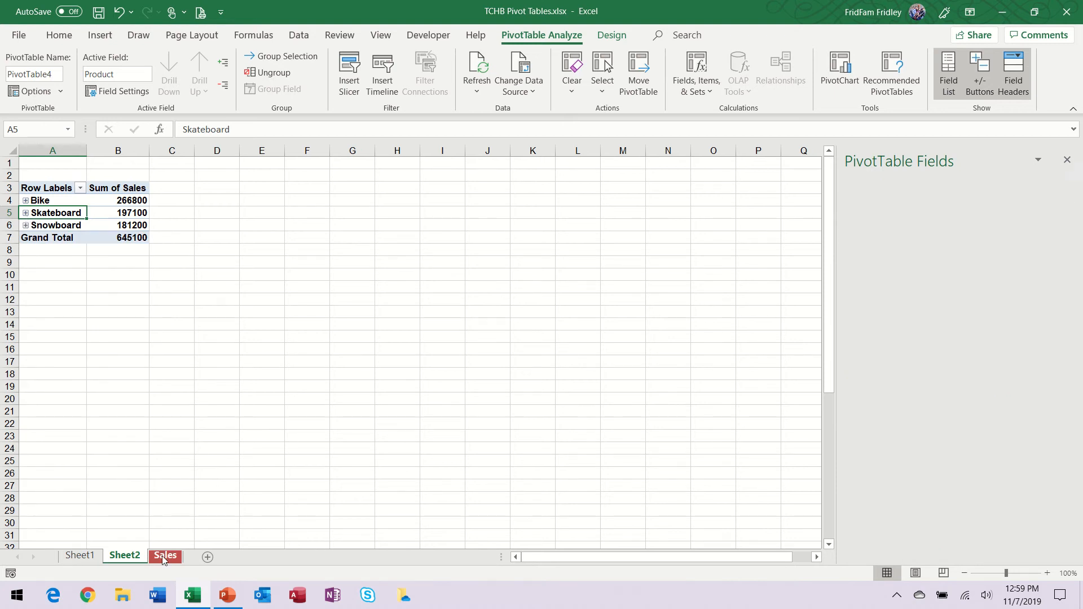
pyautogui.click(275, 320)
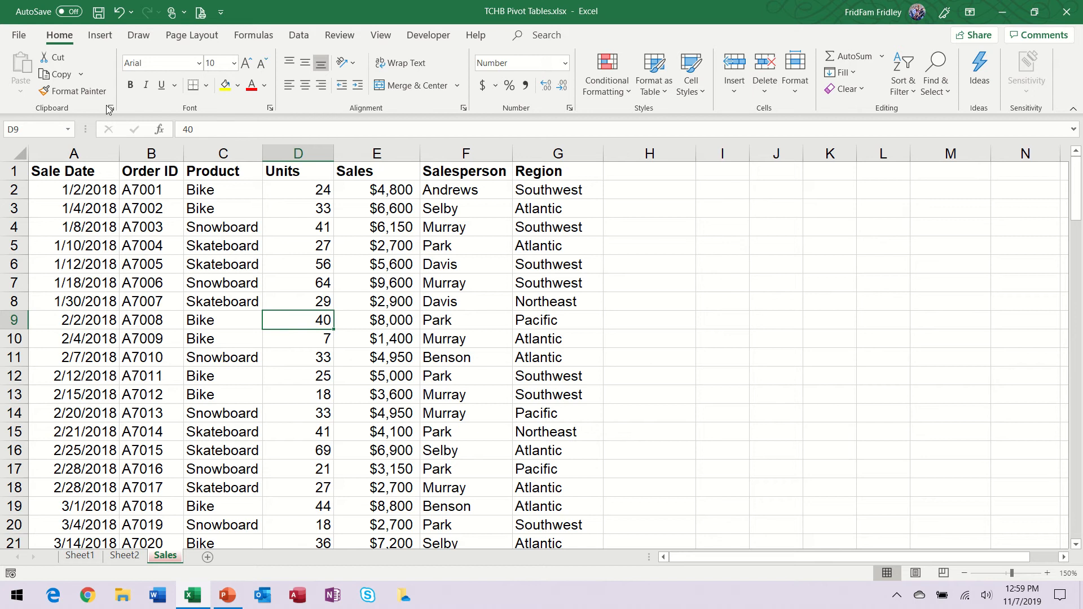
pyautogui.click(106, 41)
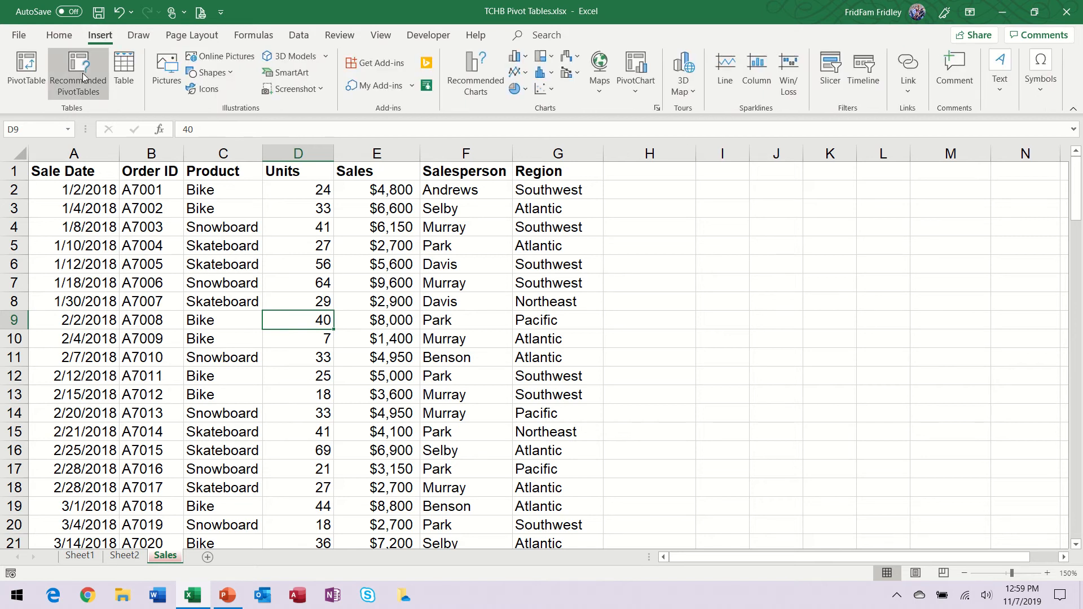
pyautogui.click(83, 77)
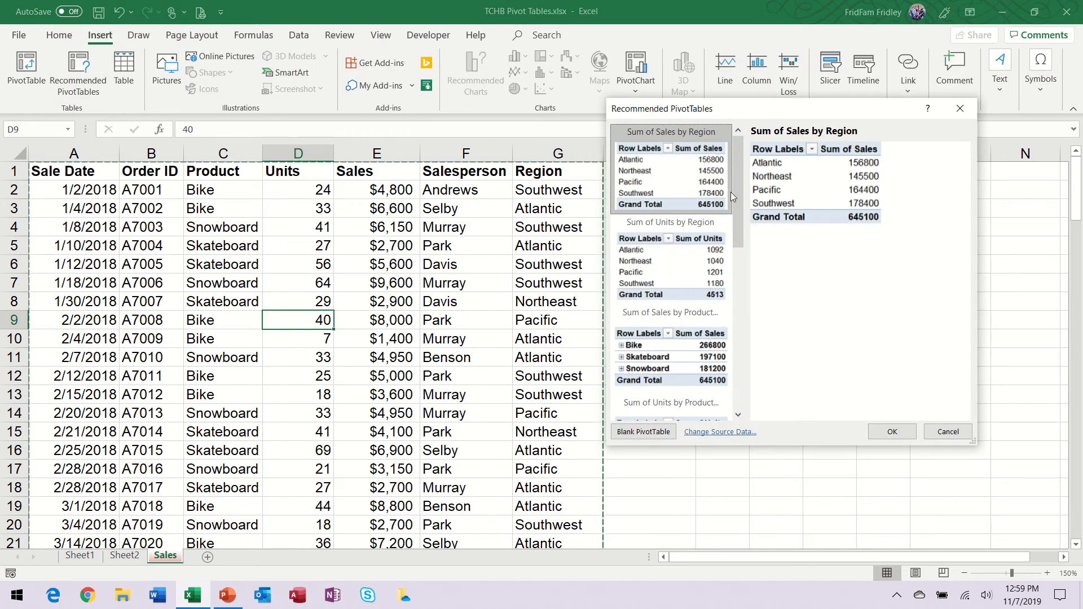
pyautogui.moveTo(736, 177); pyautogui.dragTo(743, 449)
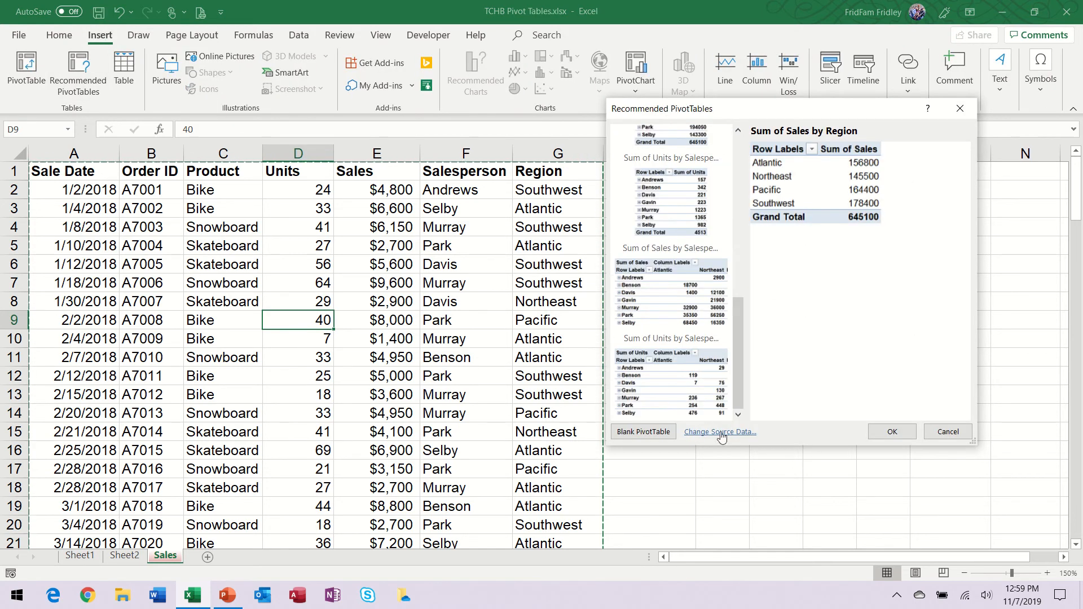
pyautogui.click(701, 408)
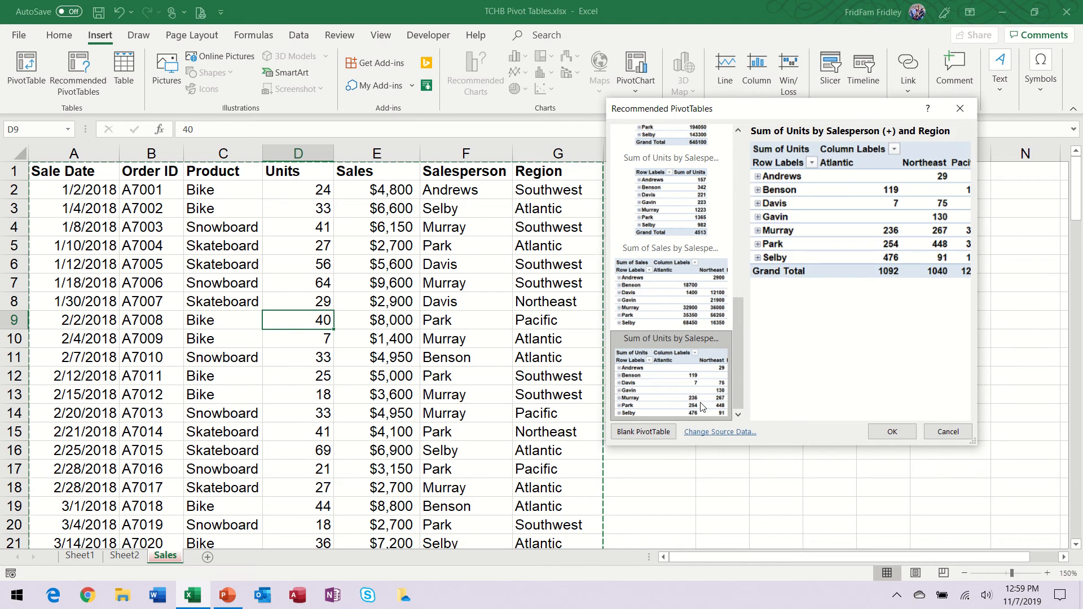
pyautogui.click(890, 433)
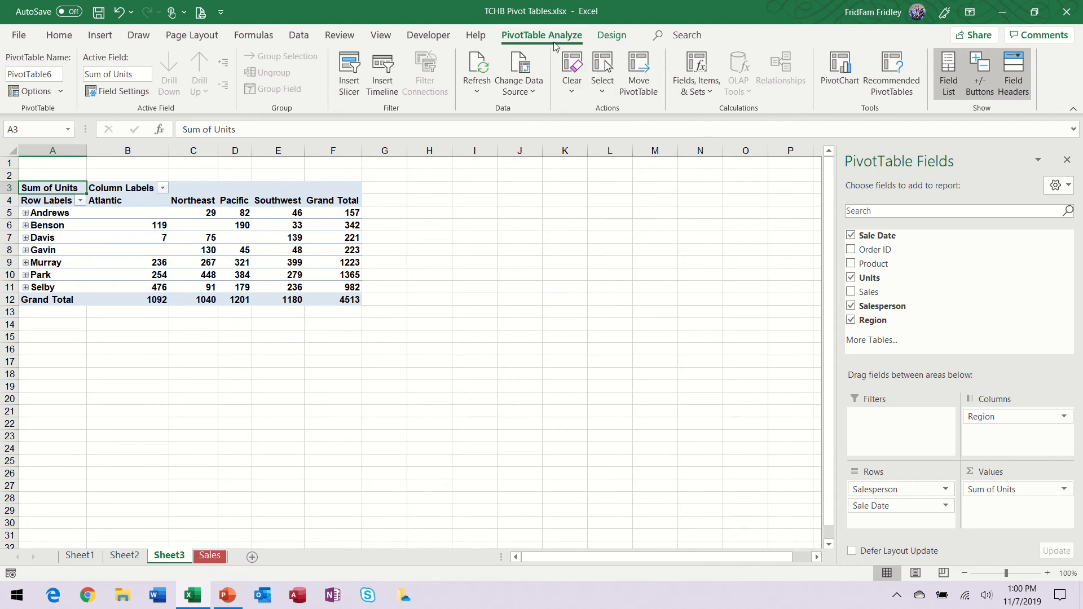
# Step: Check the new PivotTable's Design and Analyze tools, and expand the first two salespeople to examine their units by date, collapsing both again
pyautogui.click(613, 37)
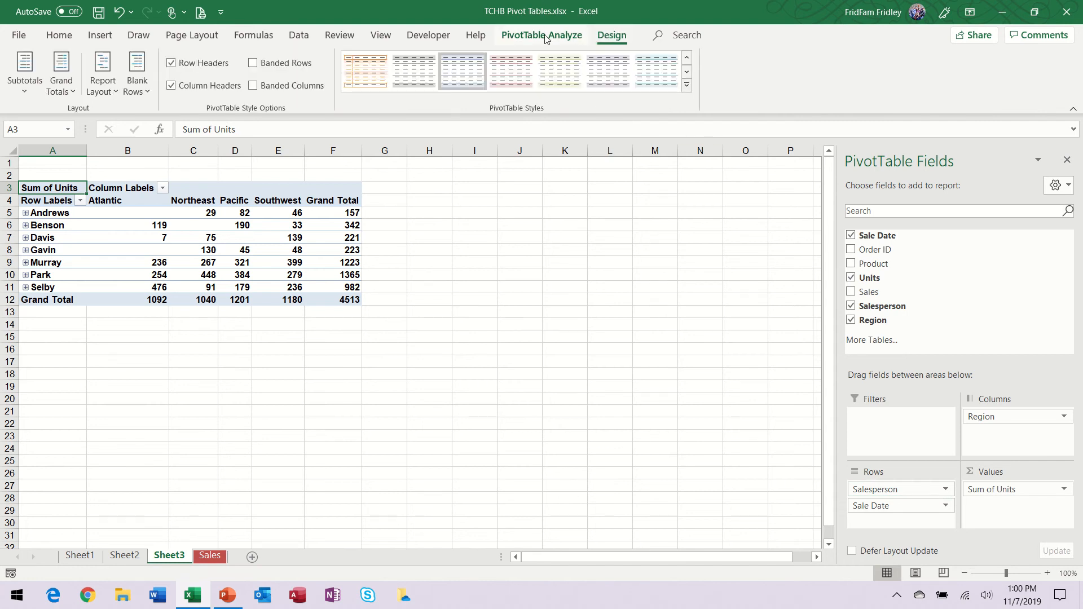
pyautogui.click(556, 37)
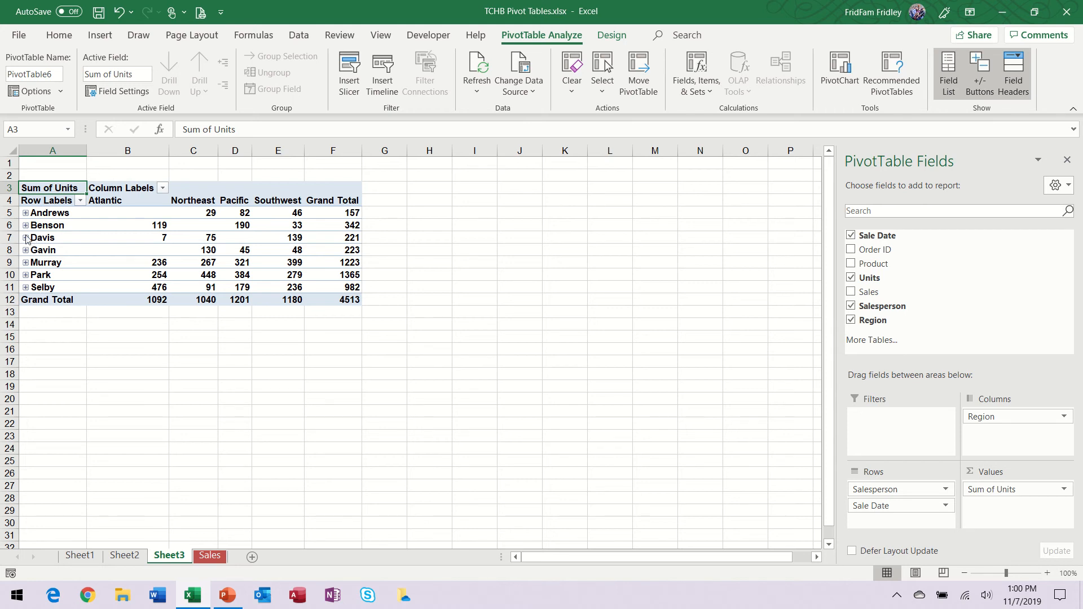
pyautogui.click(26, 213)
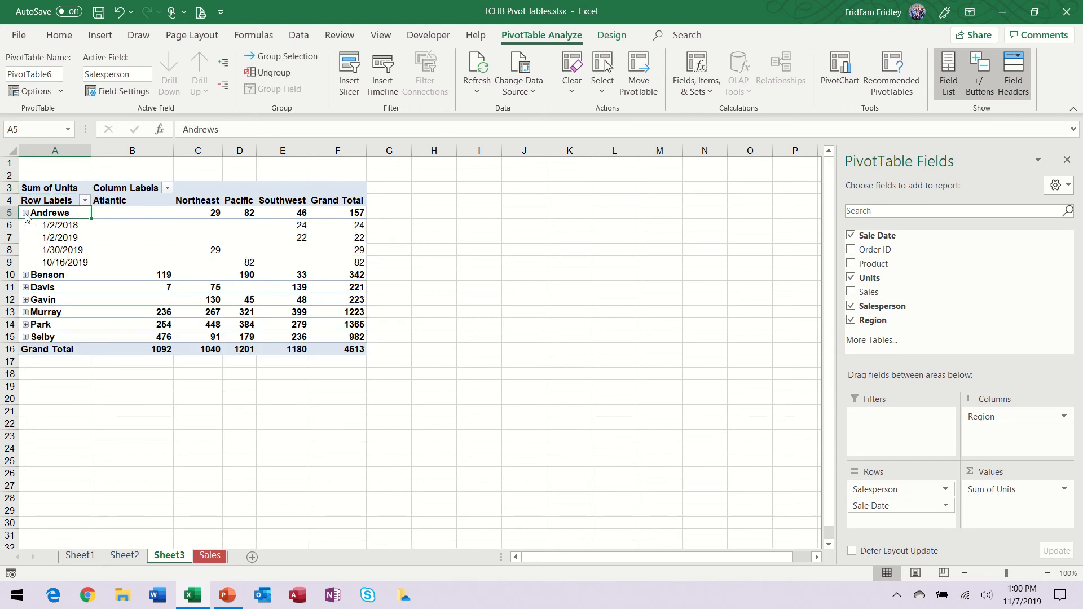
pyautogui.click(25, 276)
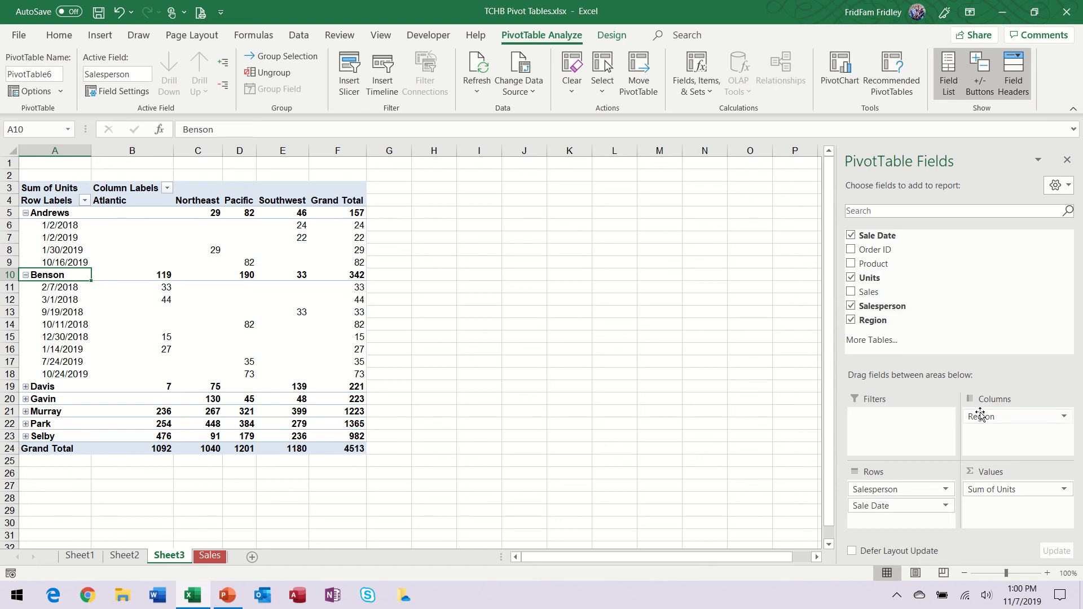
pyautogui.click(26, 214)
pyautogui.click(25, 227)
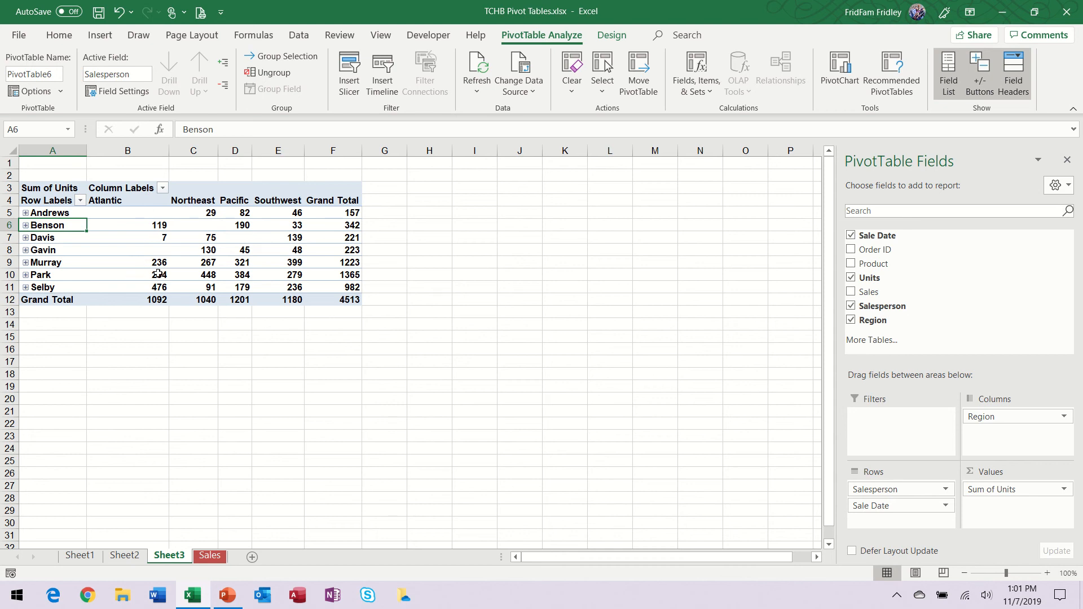
# Step: Review the full Sales source data and return to the salesperson and region PivotTable on Sheet3
pyautogui.moveTo(143, 276)
pyautogui.click(209, 556)
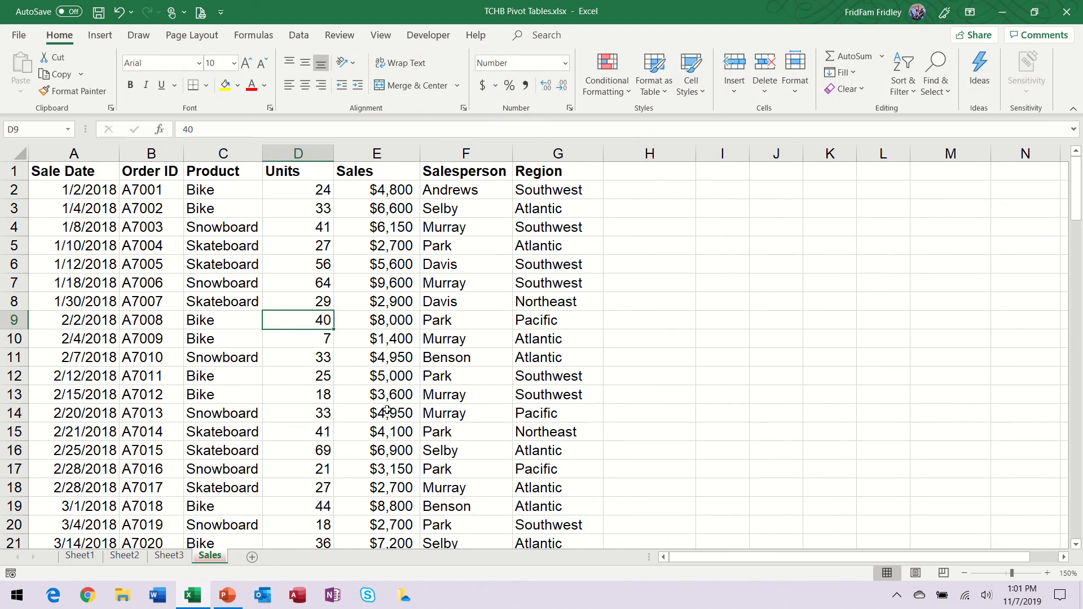
pyautogui.scroll(-20, 363, 392)
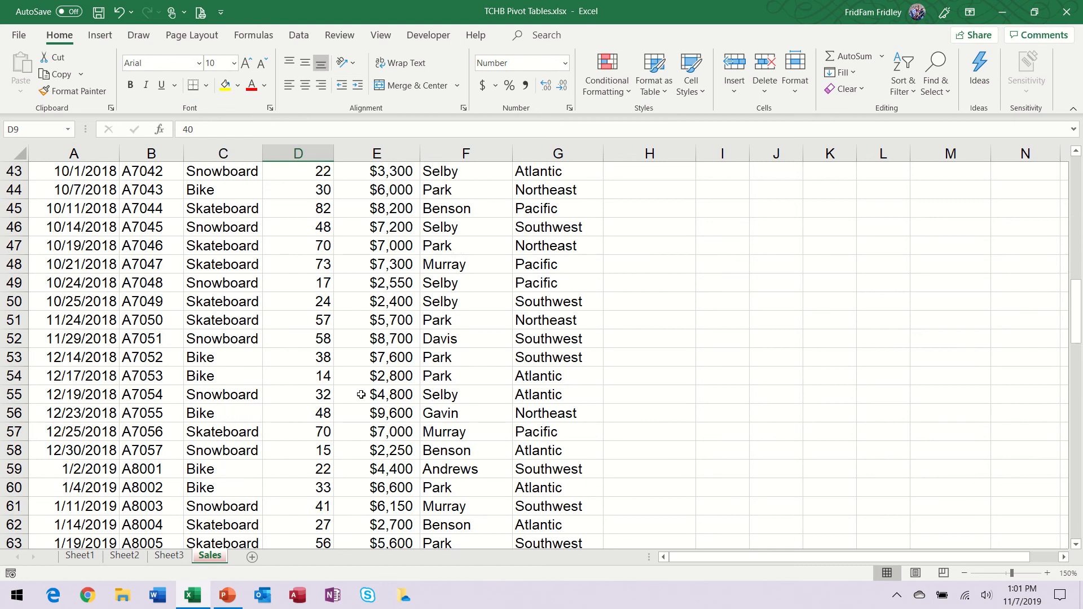
pyautogui.scroll(-9, 363, 391)
pyautogui.scroll(20, 361, 392)
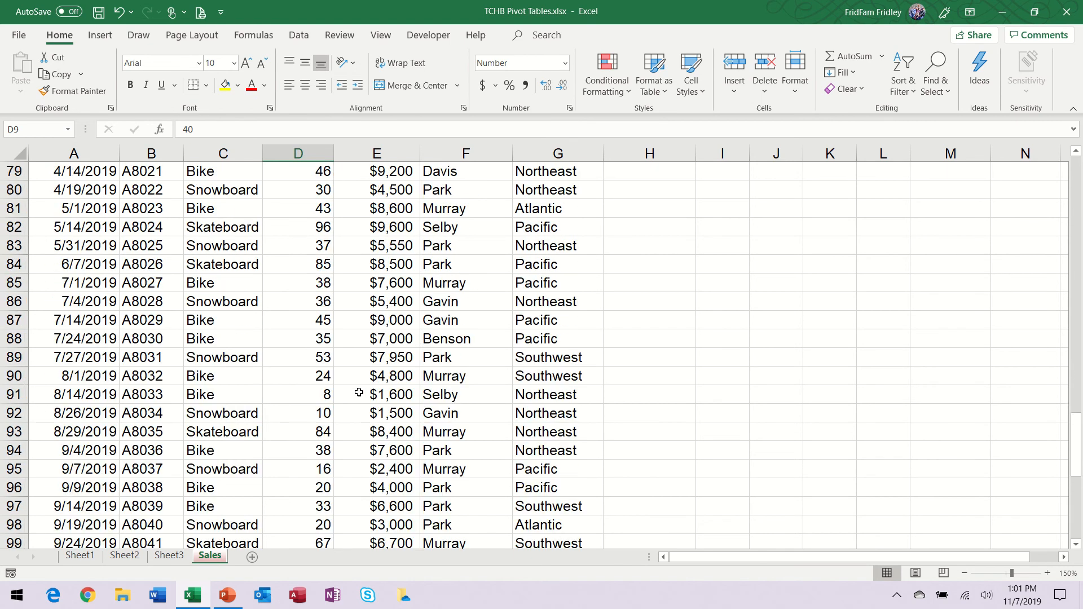
pyautogui.click(181, 557)
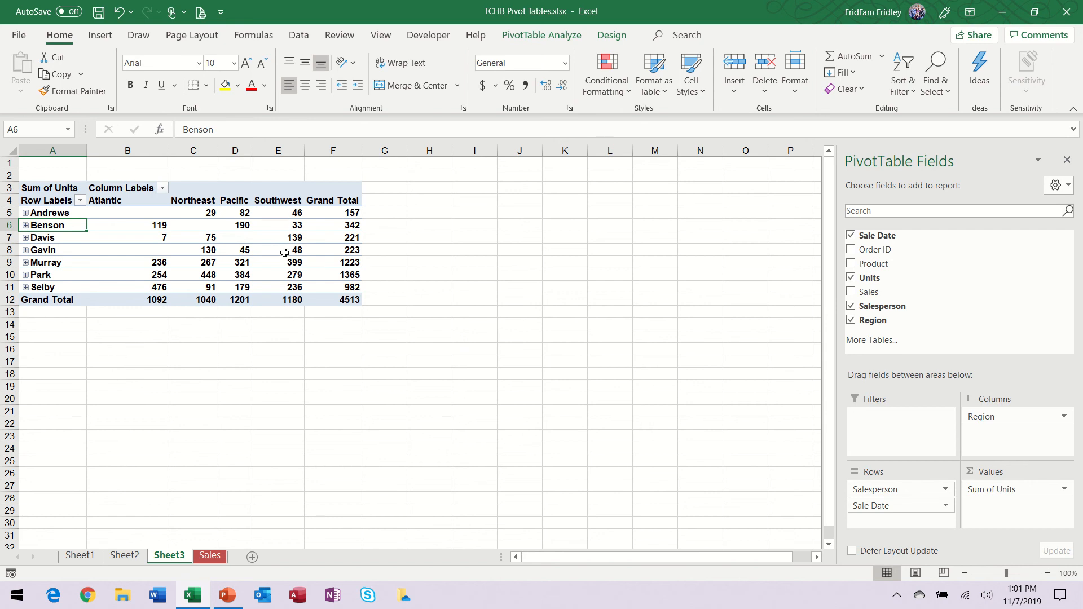
# Step: Examine individual unit totals by salesperson in the Northeast and Atlantic columns of the Sheet3 PivotTable, cells C10, B11, B7 and C5
pyautogui.moveTo(153, 246)
pyautogui.click(209, 273)
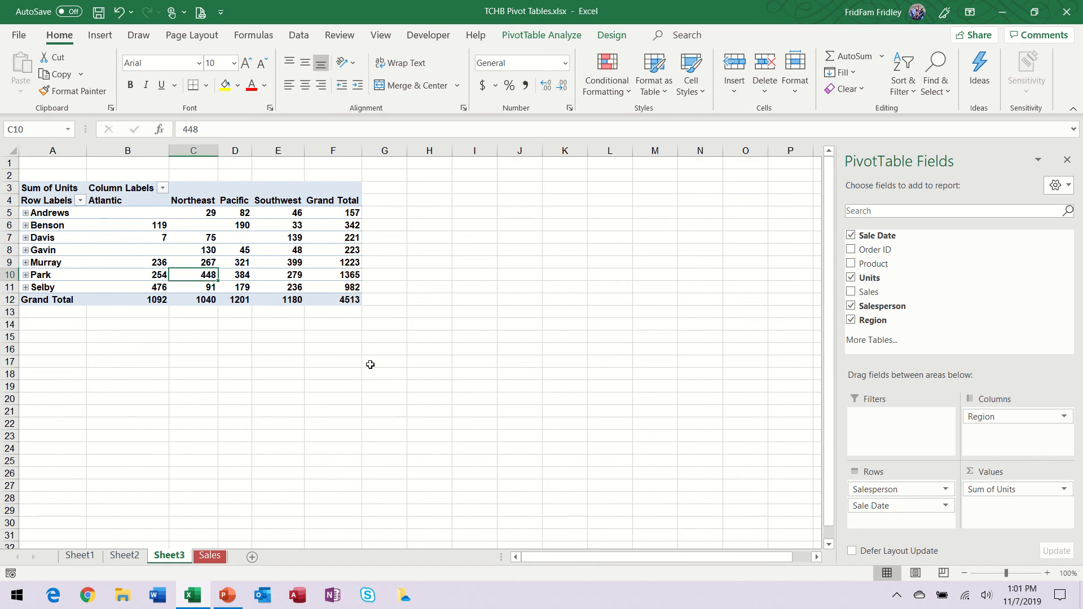
pyautogui.click(165, 288)
pyautogui.click(165, 237)
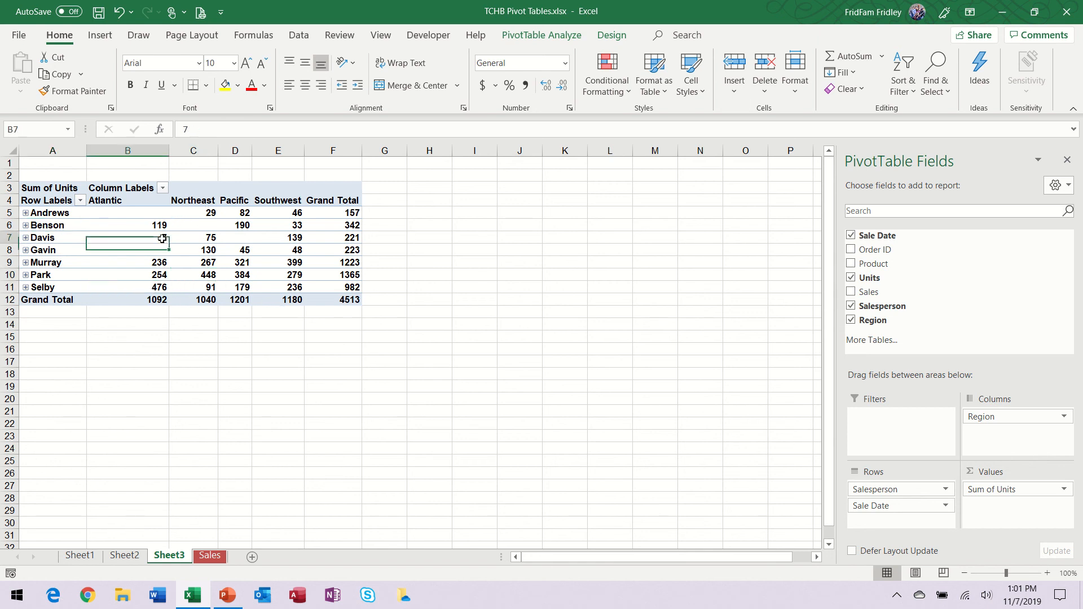
pyautogui.click(211, 212)
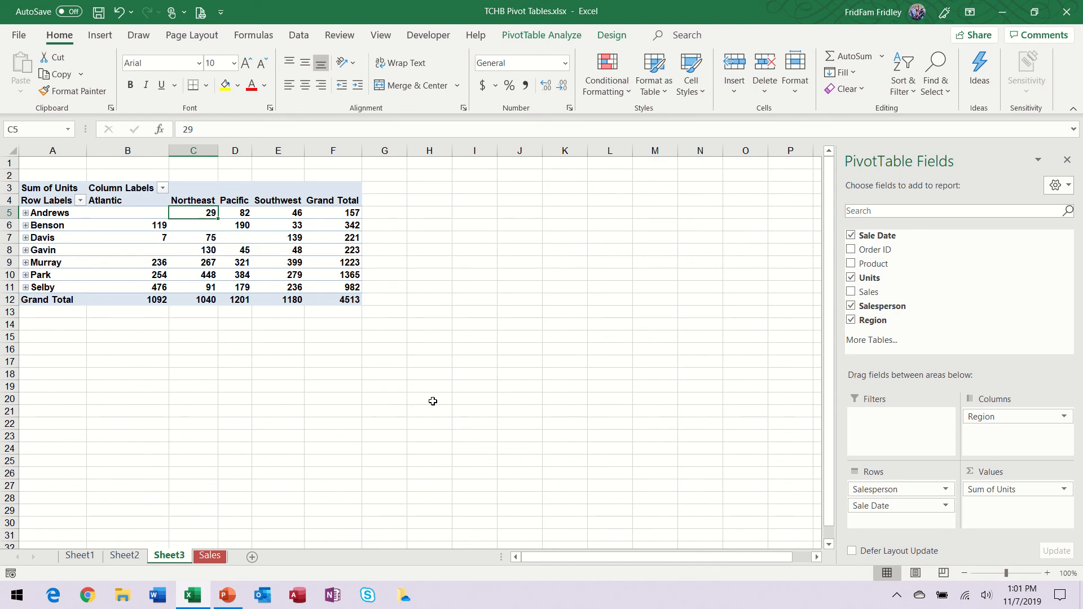
# Step: Review the recommended PivotTables offered for the Sales data without inserting one, and return to the PivotTable on Sheet3
pyautogui.click(210, 556)
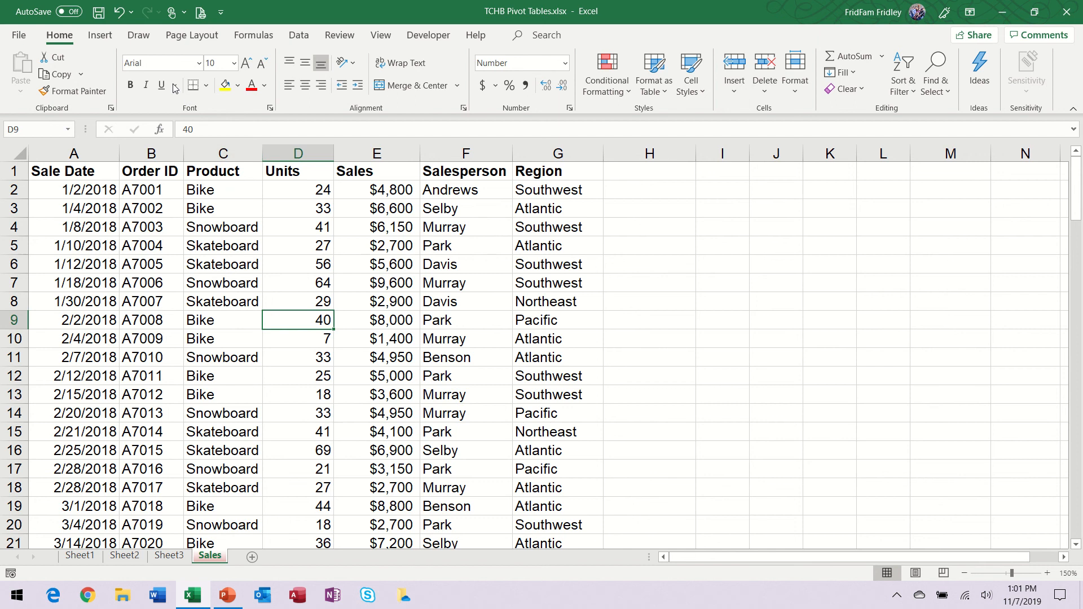
pyautogui.click(95, 41)
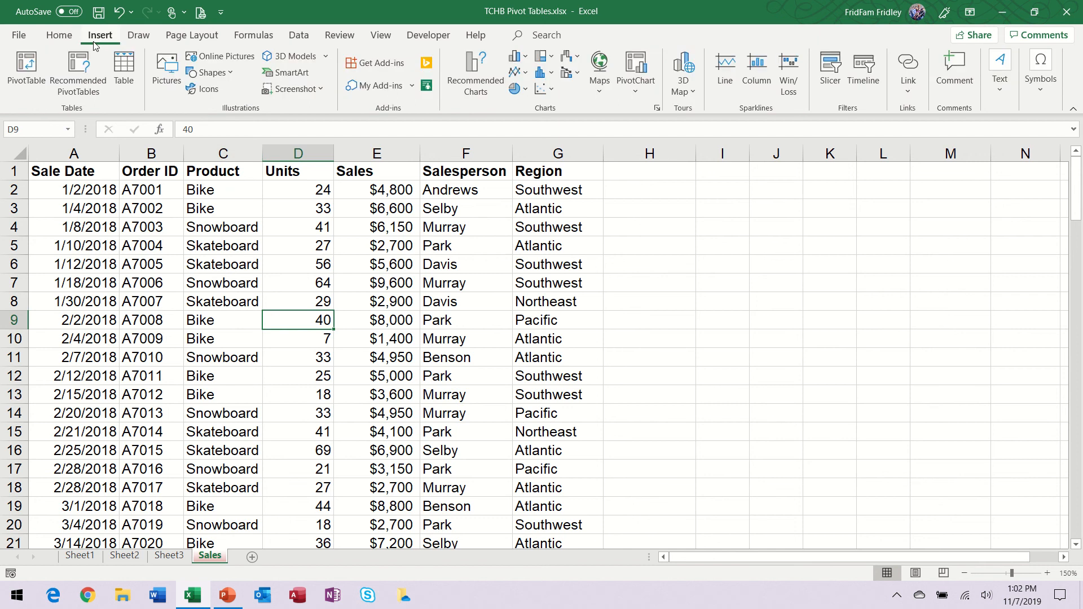
pyautogui.click(93, 70)
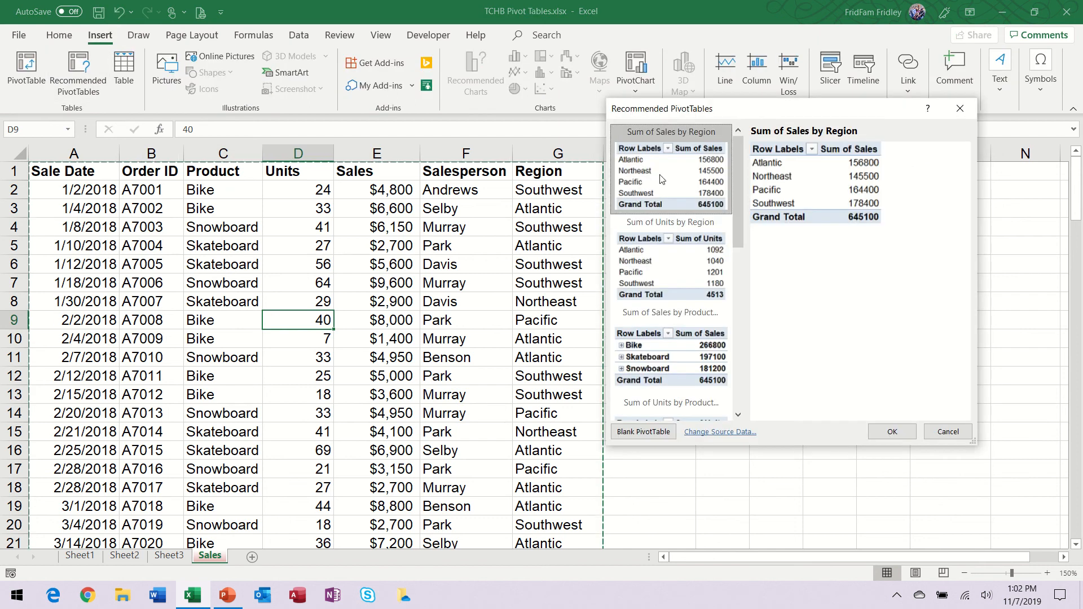
pyautogui.click(949, 427)
pyautogui.click(170, 557)
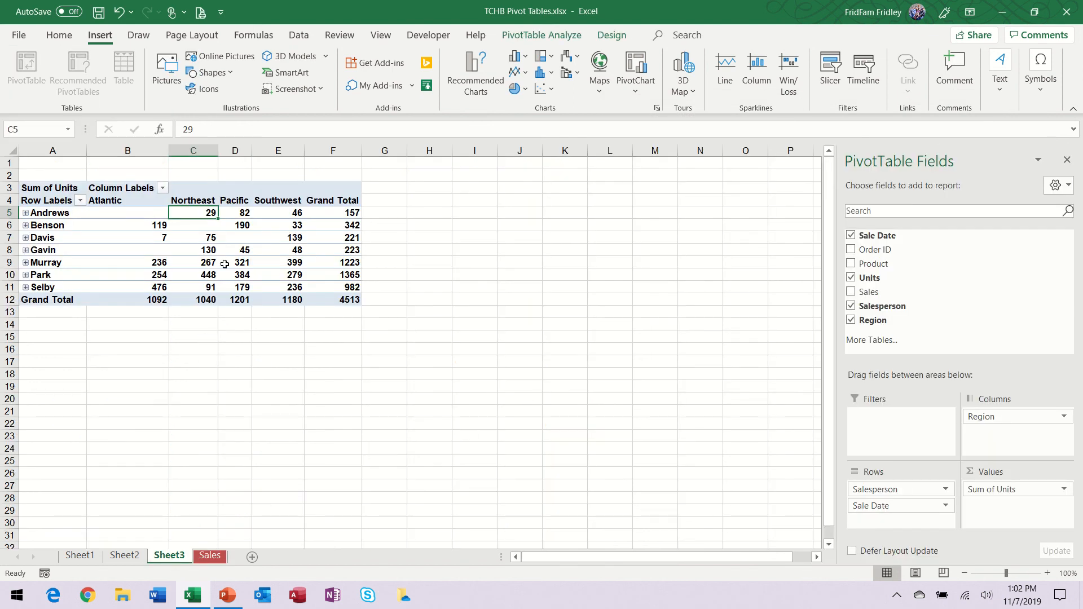
# Step: Review the Analyze and Design tools available for the salesperson and region PivotTable, including the timeline option
pyautogui.click(542, 35)
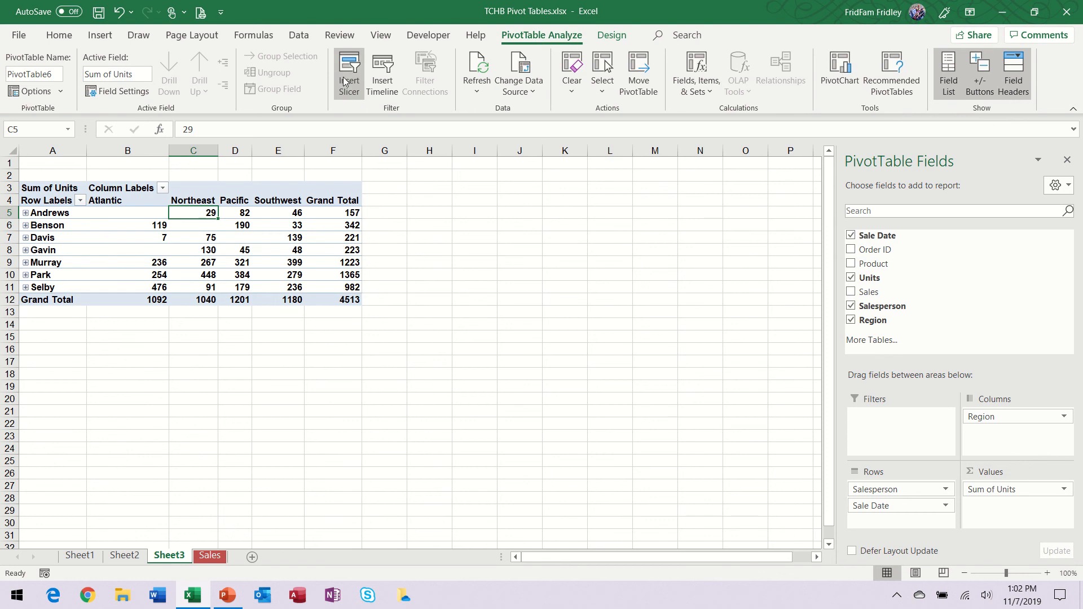
pyautogui.click(384, 89)
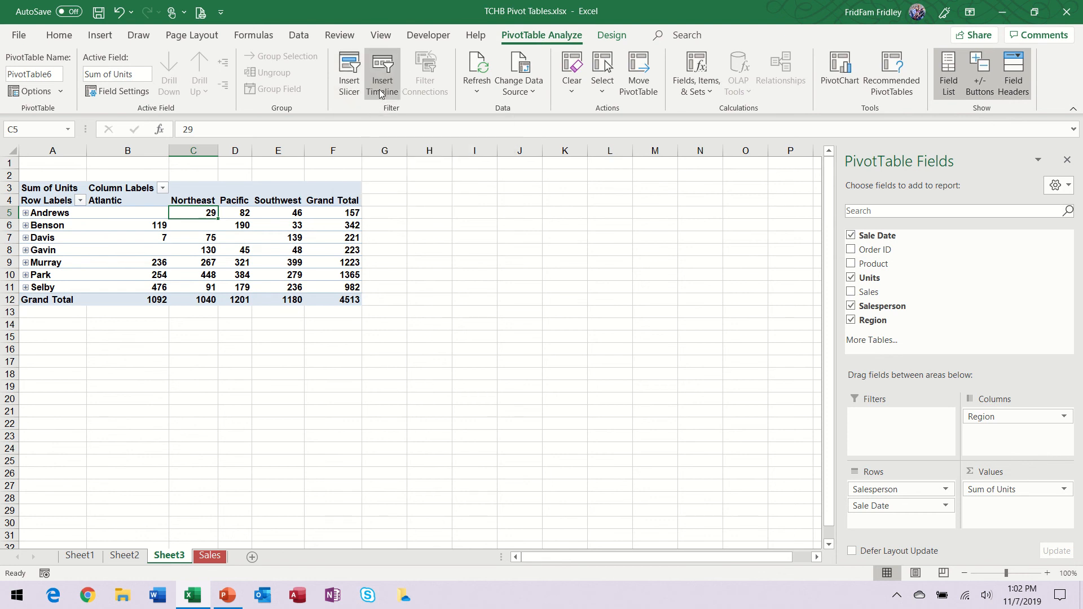
pyautogui.click(610, 35)
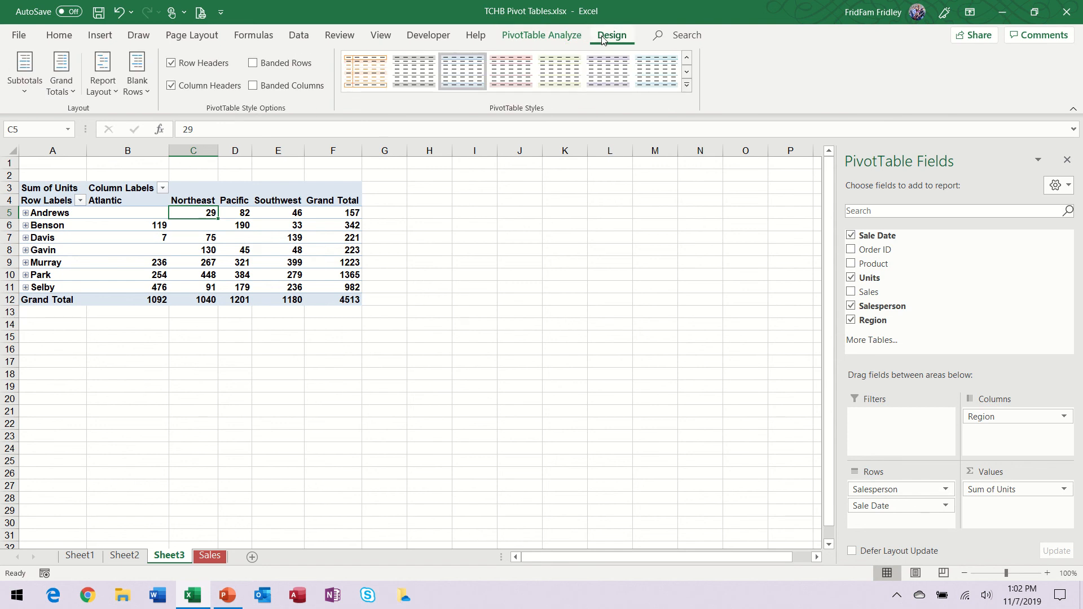
pyautogui.click(525, 35)
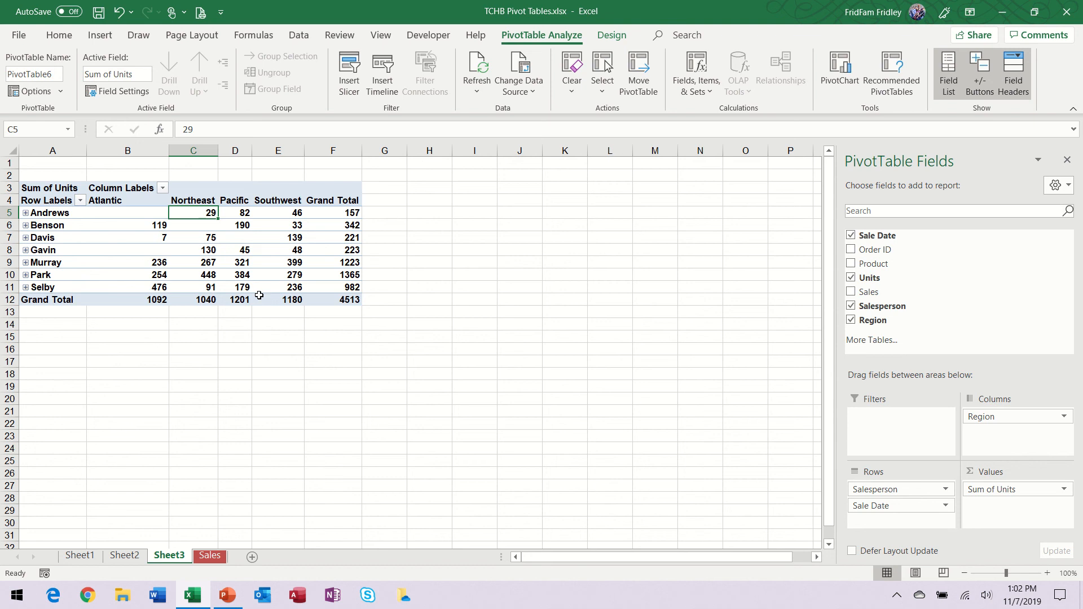
pyautogui.moveTo(259, 295)
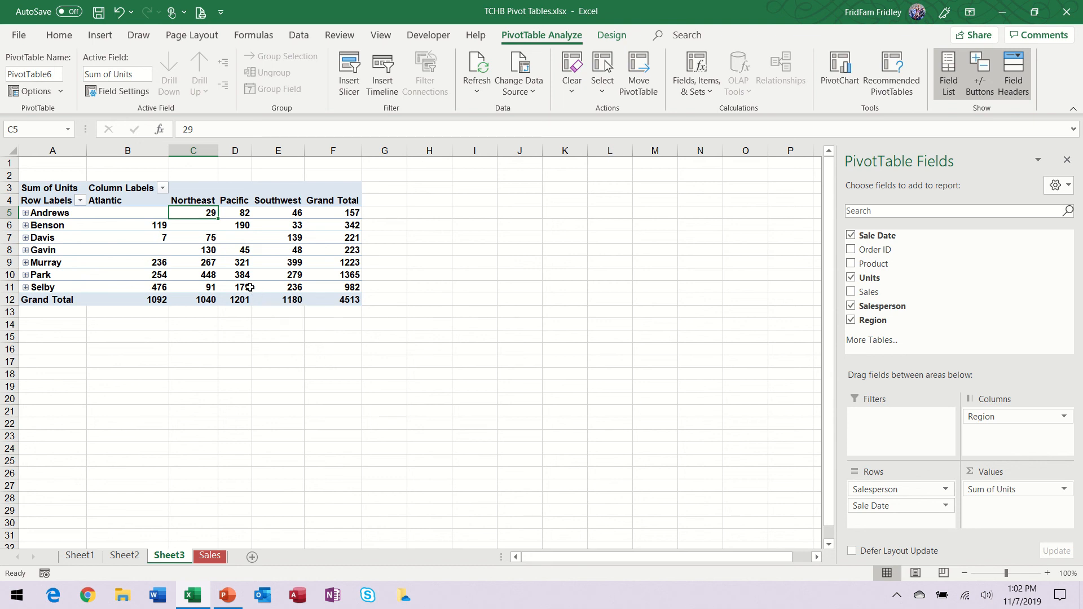